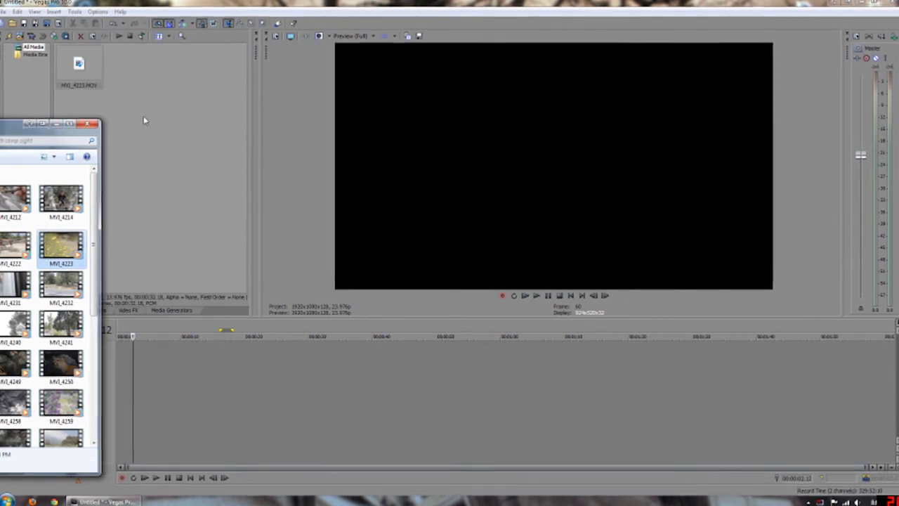
Import FO-Antarctica.mp3 into the project media and place MVI_4223.MOV at the start of the timeline
{"action": "left_click_drag", "start_coordinate": [17, 132], "coordinate": [0, 133]}
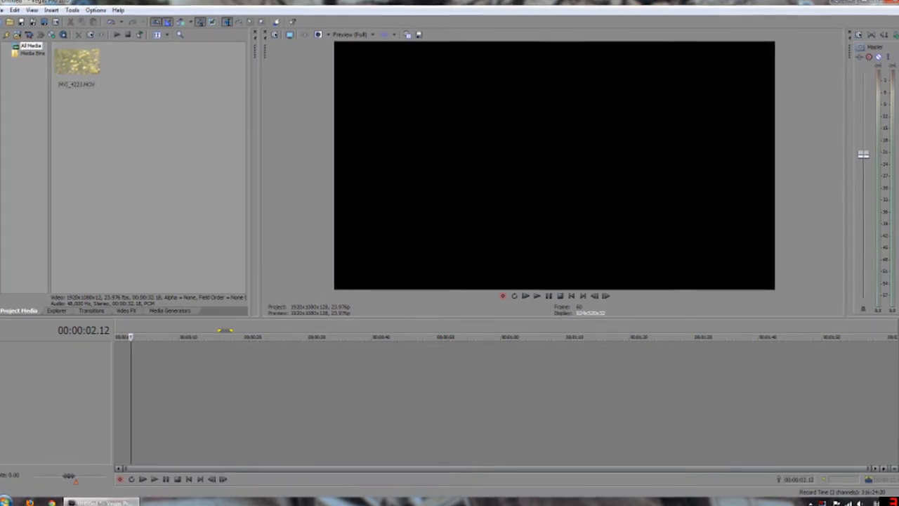
{"action": "left_click_drag", "start_coordinate": [97, 132], "coordinate": [137, 135]}
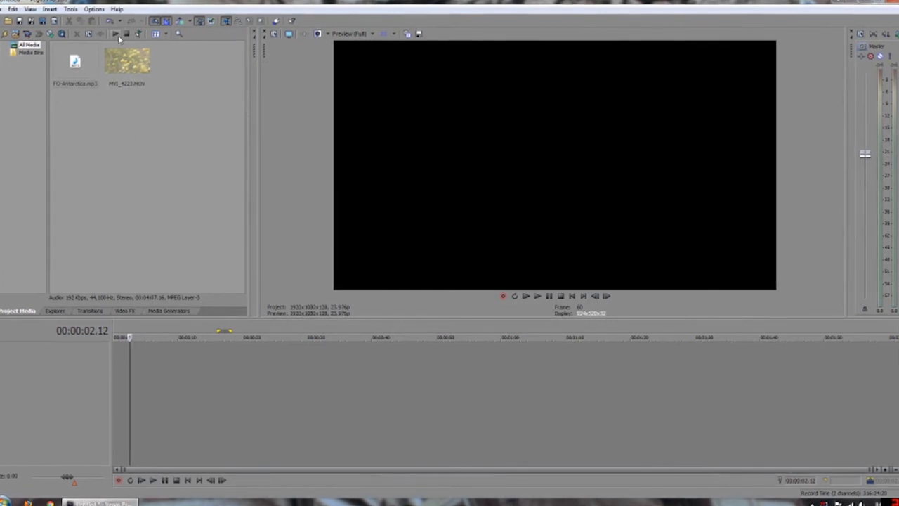
{"action": "left_click_drag", "start_coordinate": [122, 380], "coordinate": [124, 382]}
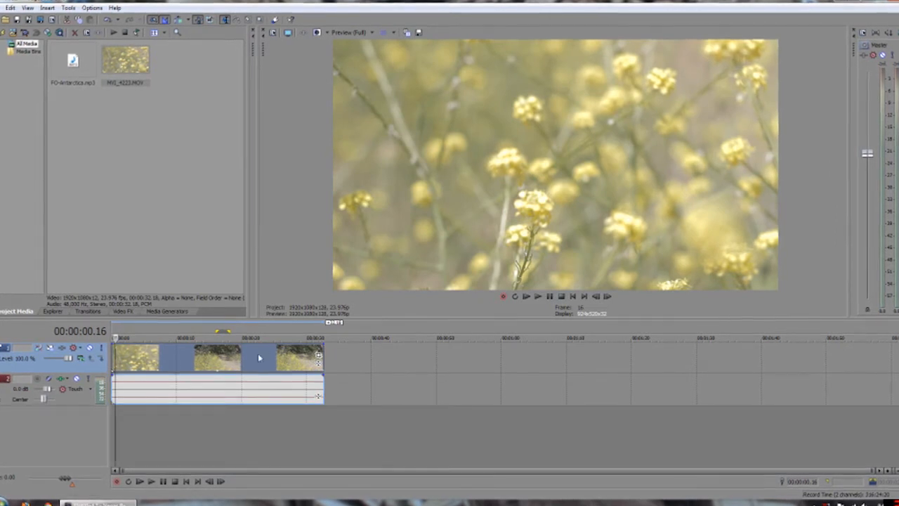
Try inserting an empty audio track above the clip's audio track, and undo the insertion
{"action": "left_click", "coordinate": [349, 360]}
{"action": "left_click", "coordinate": [345, 395]}
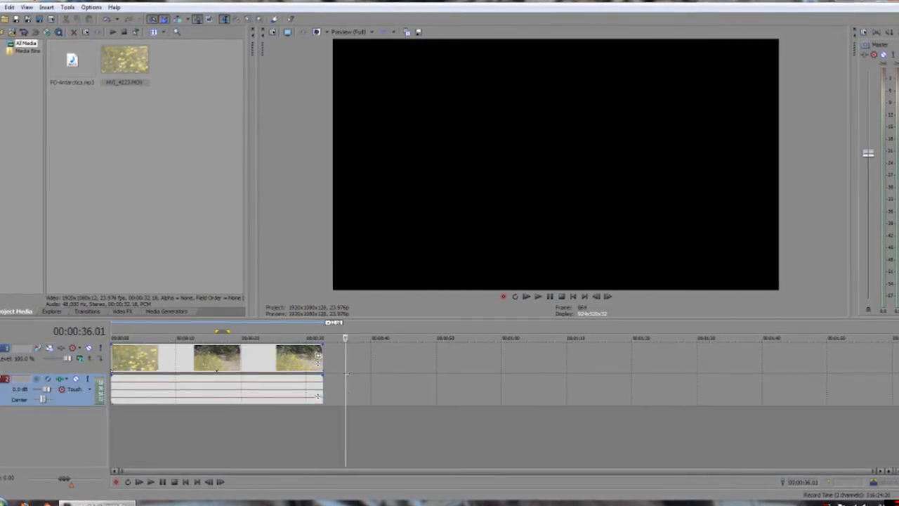
{"action": "right_click", "coordinate": [354, 390]}
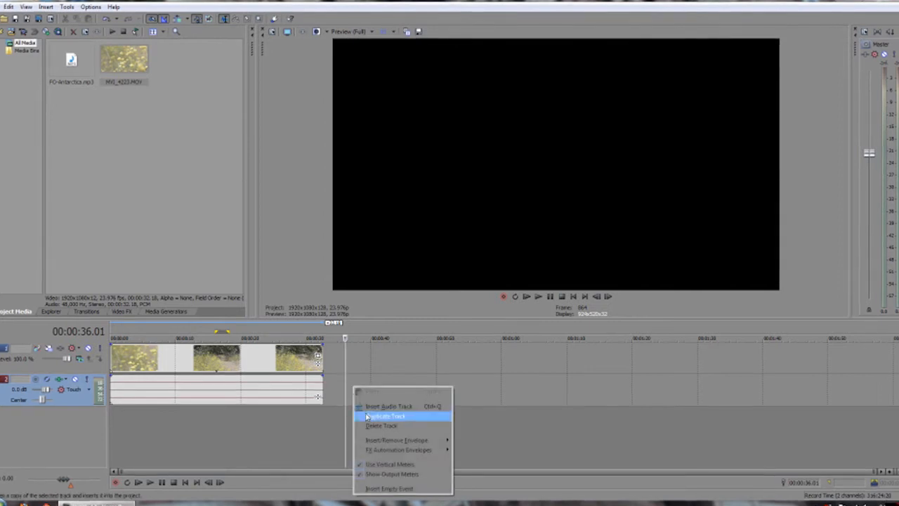
{"action": "left_click", "coordinate": [366, 405]}
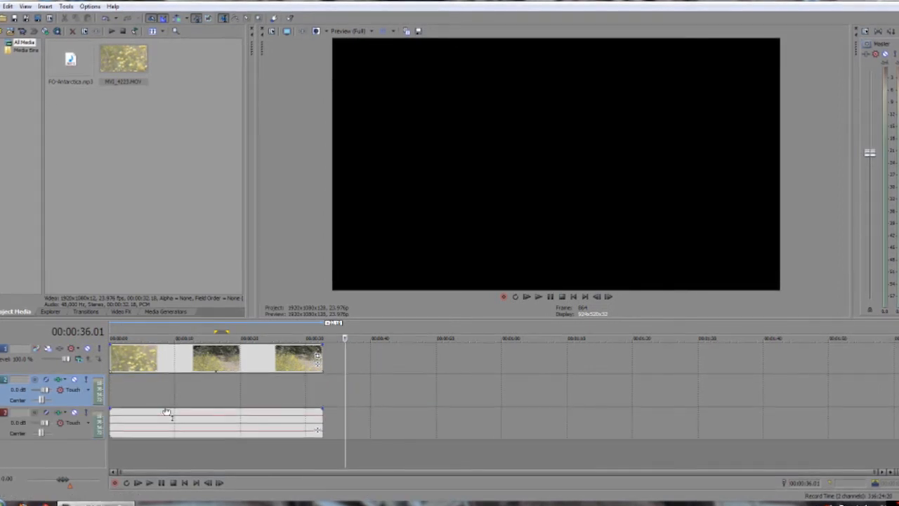
{"action": "key", "text": "ctrl+z"}
Place FO-Antarctica.mp3 on its own audio track beneath the video clip's audio, starting at the beginning of the timeline
{"action": "left_click", "coordinate": [76, 66]}
{"action": "left_click_drag", "start_coordinate": [156, 432], "coordinate": [362, 402]}
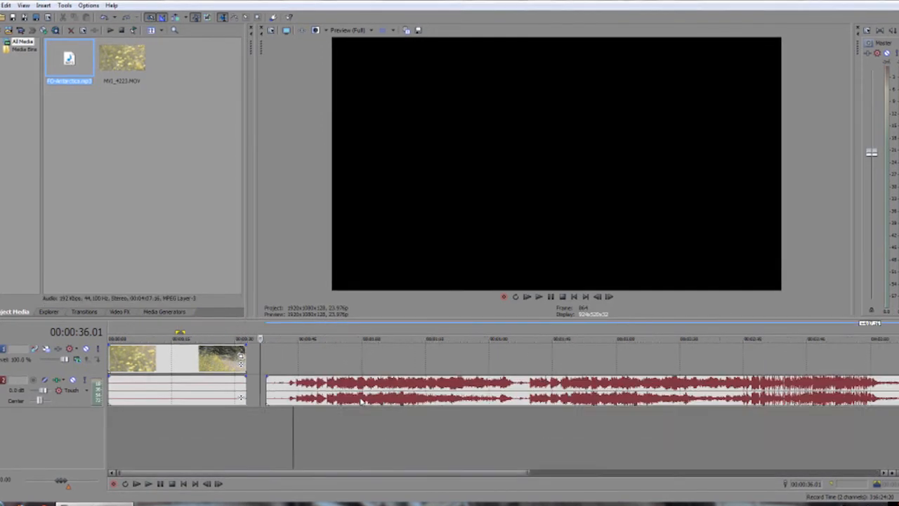
{"action": "scroll", "coordinate": [361, 401], "scroll_direction": "down", "scroll_amount": 1}
{"action": "left_click_drag", "start_coordinate": [231, 395], "coordinate": [127, 429]}
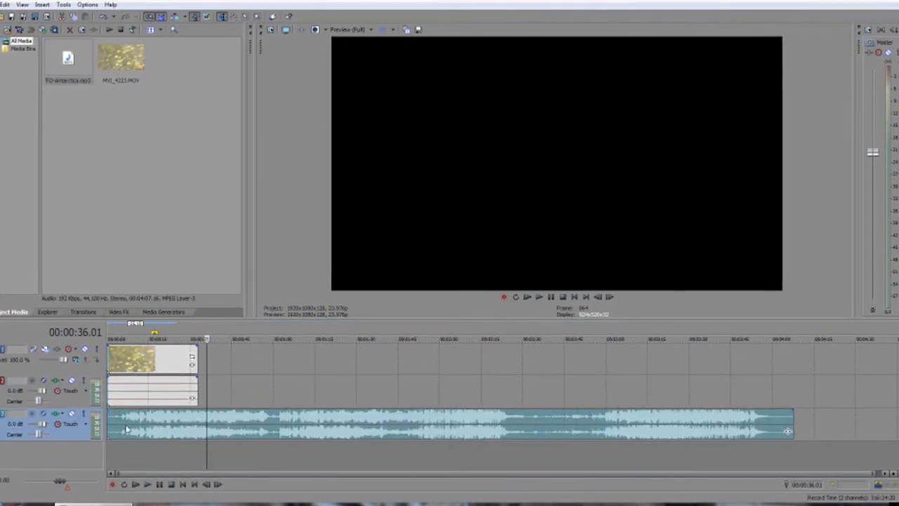
Insert a new video track above the flower clip and add a text media event at its start
{"action": "right_click", "coordinate": [219, 361]}
{"action": "left_click", "coordinate": [227, 373]}
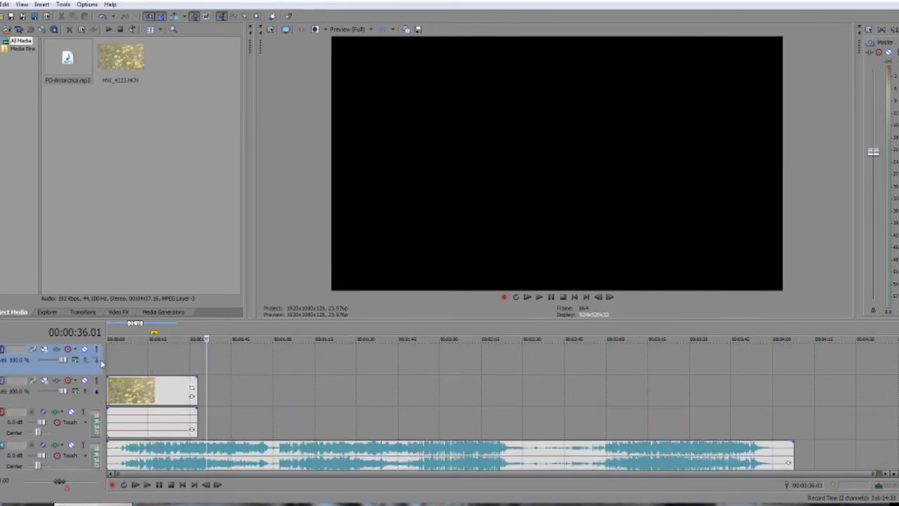
{"action": "left_click", "coordinate": [108, 360]}
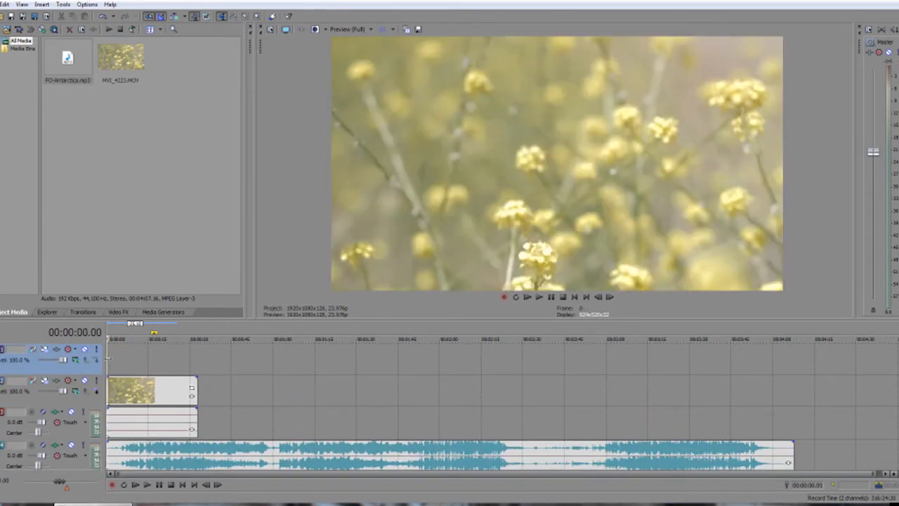
{"action": "right_click", "coordinate": [108, 358]}
{"action": "left_click", "coordinate": [134, 454]}
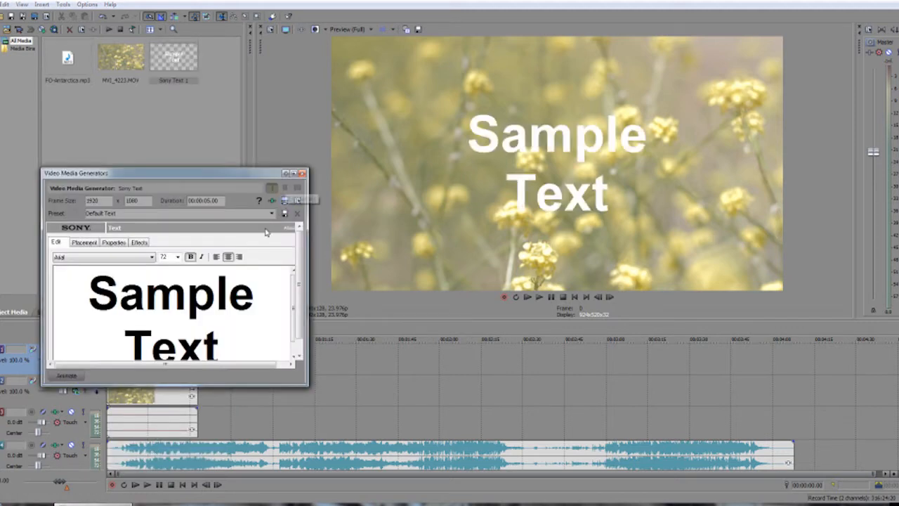
Replace the sample text with "poop" and close the text generator window
{"action": "left_click_drag", "start_coordinate": [245, 347], "coordinate": [132, 253]}
{"action": "type", "text": "poop"}
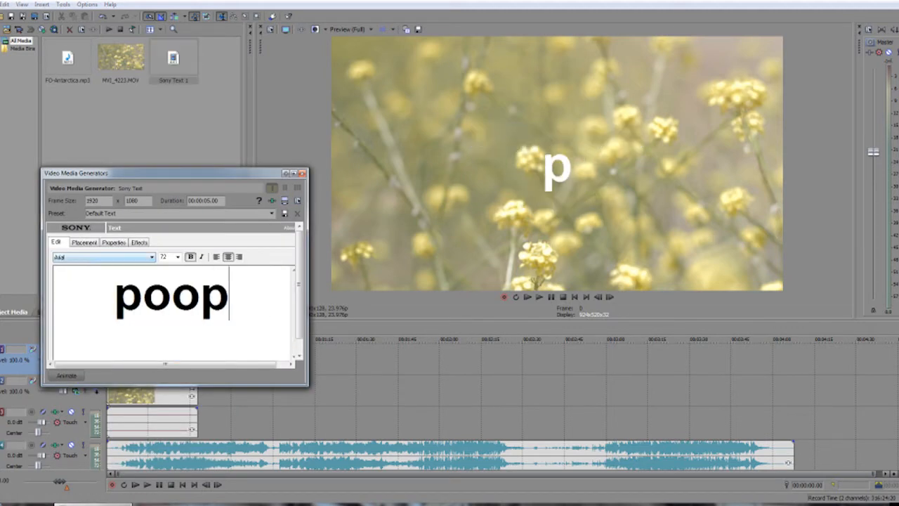
{"action": "left_click", "coordinate": [302, 173]}
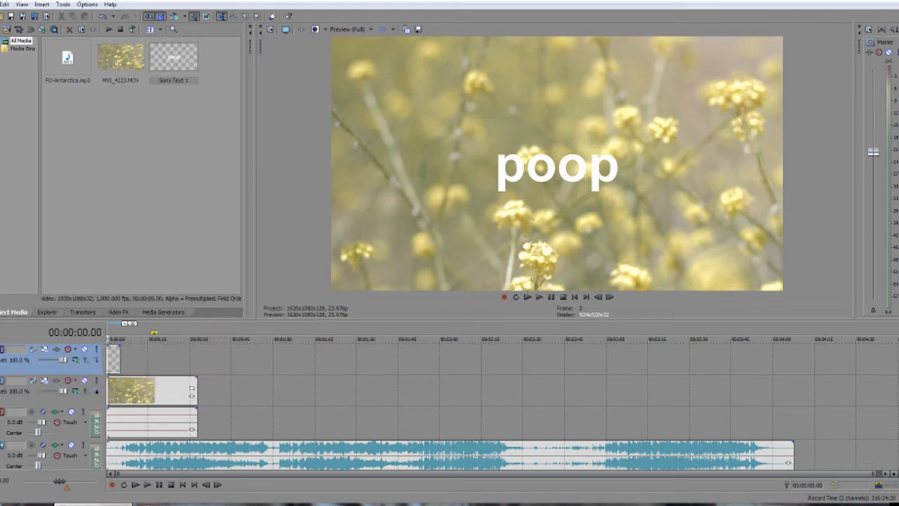
Try the Best (Full) preview quality and return the preview to Preview (Full)
{"action": "left_click", "coordinate": [147, 360]}
{"action": "scroll", "coordinate": [147, 361], "scroll_direction": "up", "scroll_amount": 5}
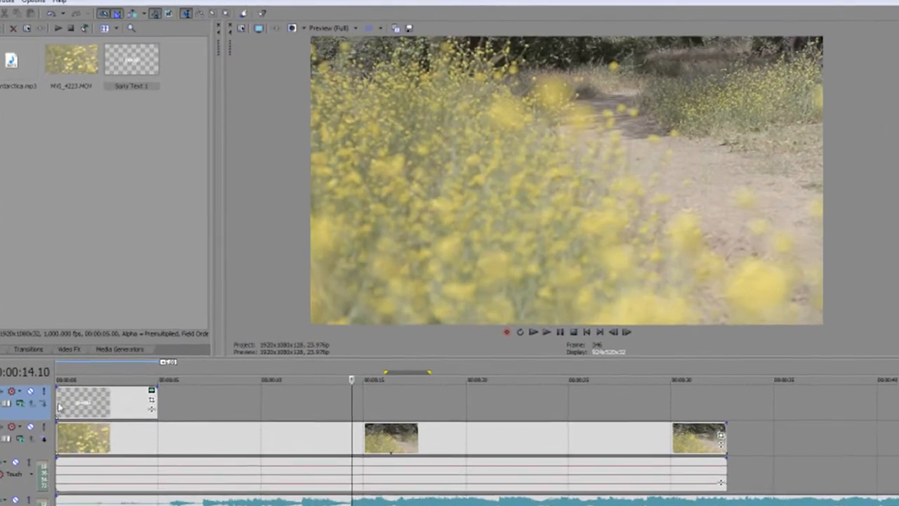
{"action": "left_click", "coordinate": [60, 406]}
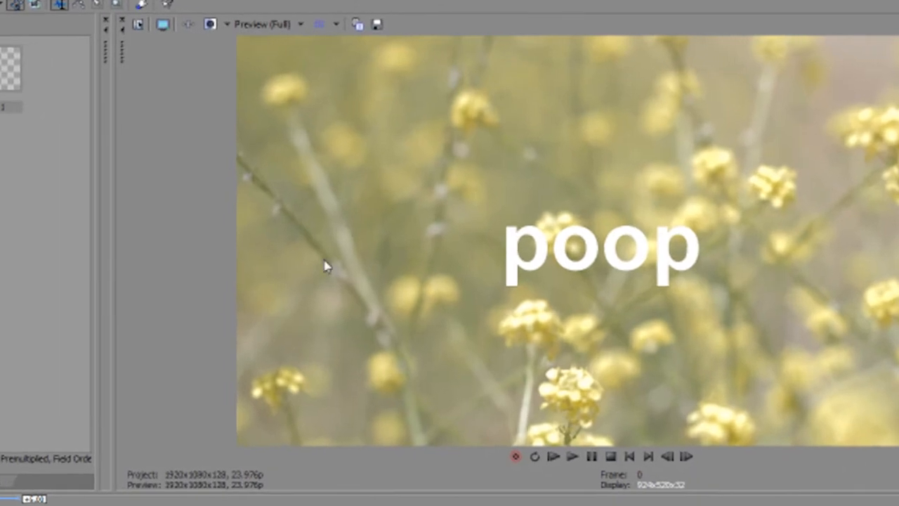
{"action": "left_click", "coordinate": [281, 24]}
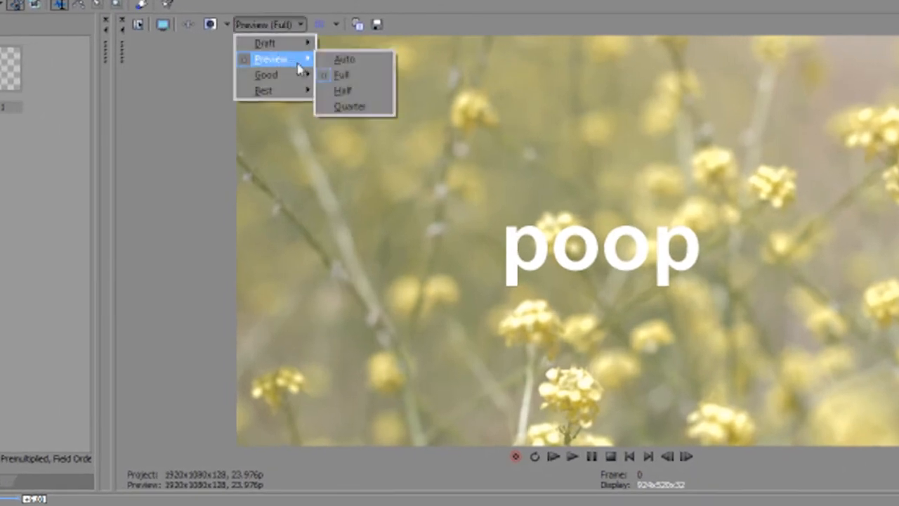
{"action": "mouse_move", "coordinate": [296, 91]}
{"action": "left_click", "coordinate": [328, 106]}
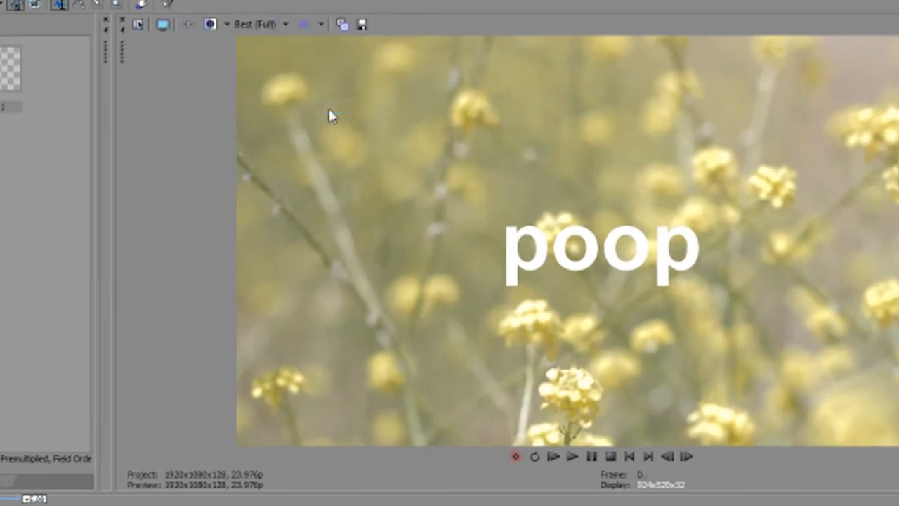
{"action": "left_click", "coordinate": [281, 23]}
{"action": "mouse_move", "coordinate": [286, 61]}
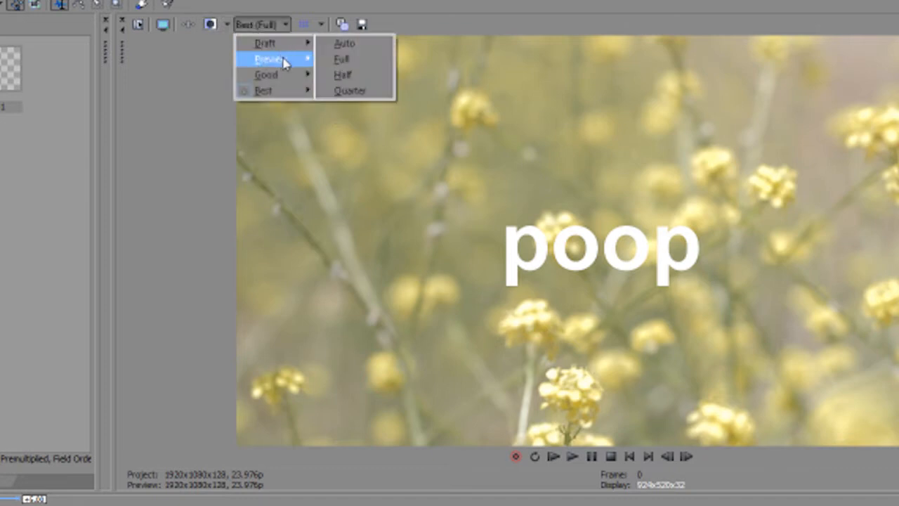
{"action": "left_click", "coordinate": [340, 74]}
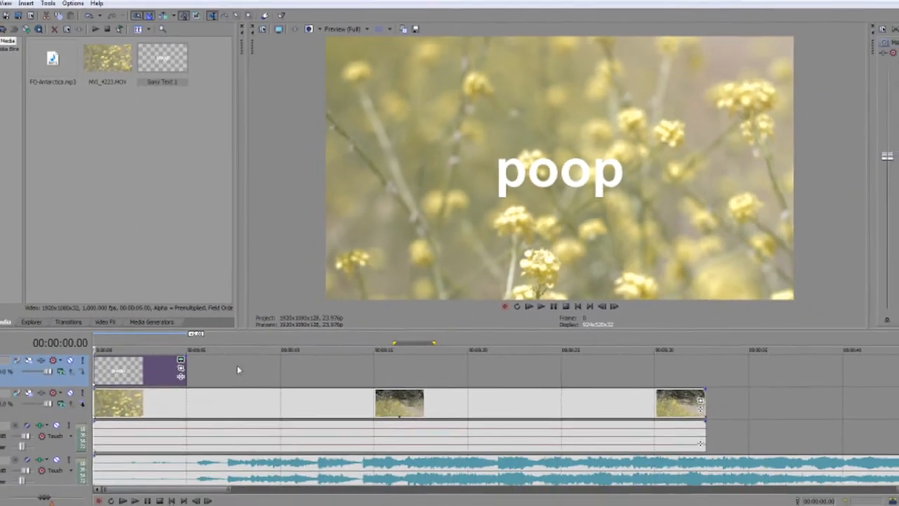
Shift the text event to about 00:00:00.05 and give it a fade-in of about one and a half seconds
{"action": "left_click", "coordinate": [219, 394]}
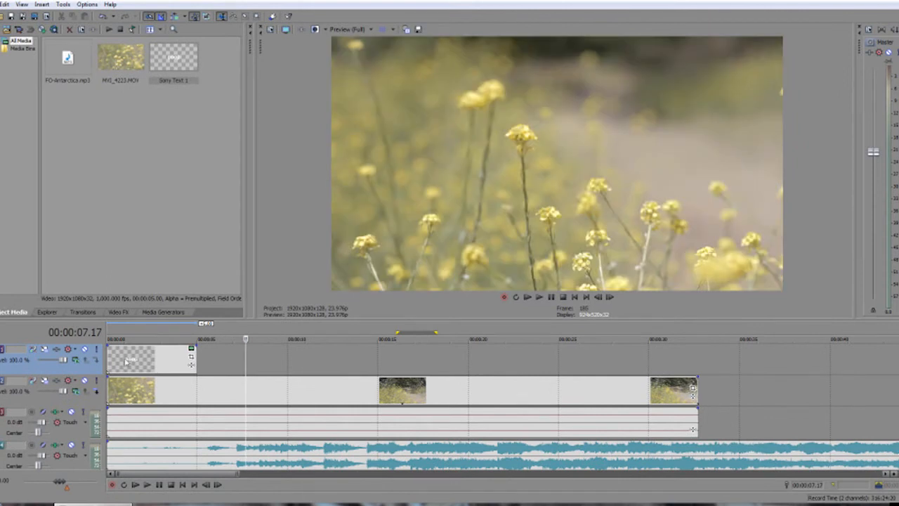
{"action": "left_click", "coordinate": [110, 360]}
{"action": "left_click_drag", "start_coordinate": [136, 363], "coordinate": [160, 357]}
{"action": "scroll", "coordinate": [123, 357], "scroll_direction": "up", "scroll_amount": 6}
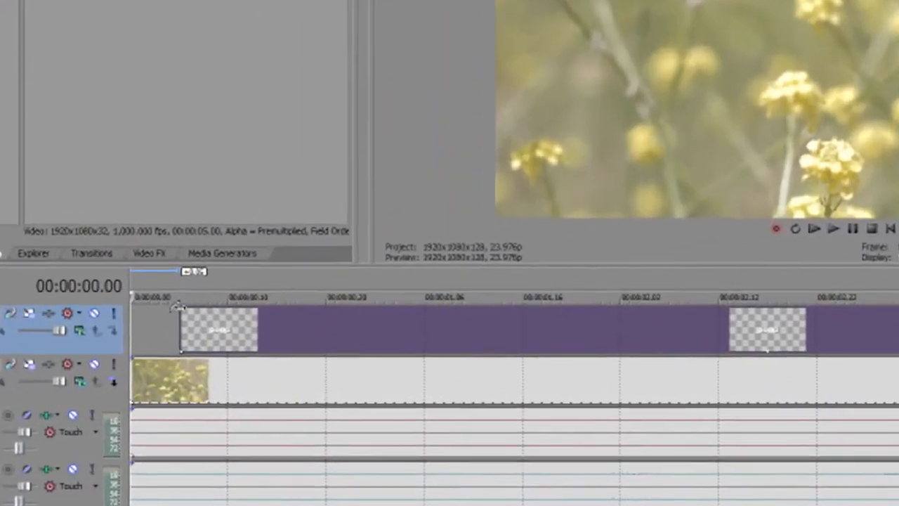
{"action": "left_click_drag", "start_coordinate": [178, 308], "coordinate": [262, 314]}
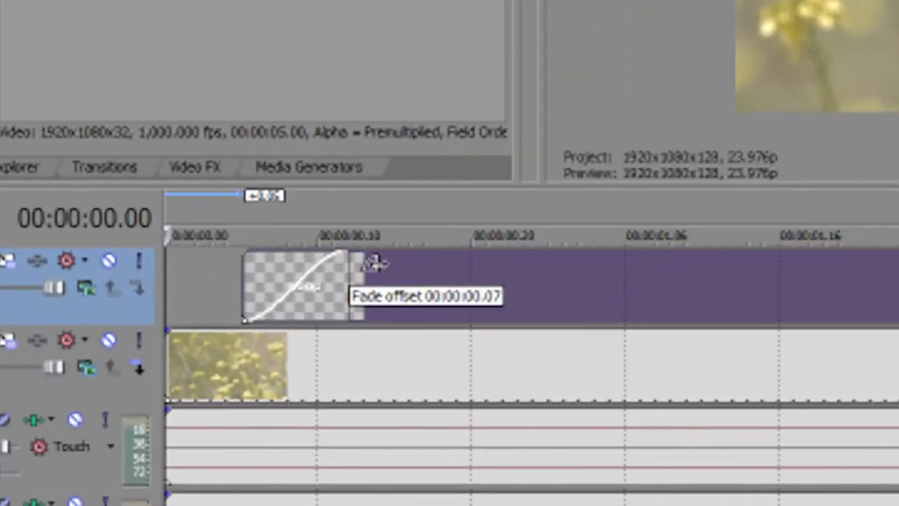
{"action": "left_click_drag", "start_coordinate": [377, 263], "coordinate": [789, 284]}
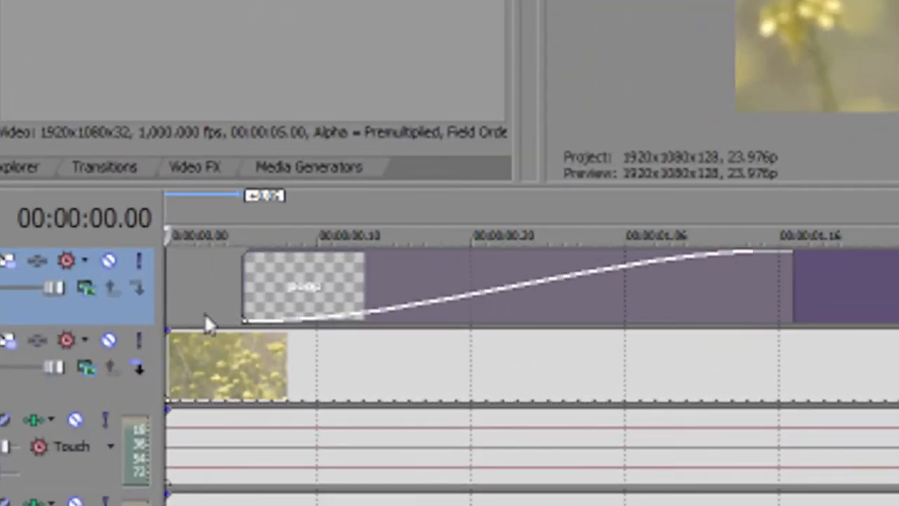
Play back the text event's fade-in from its start
{"action": "left_click", "coordinate": [241, 284]}
{"action": "key", "text": "space"}
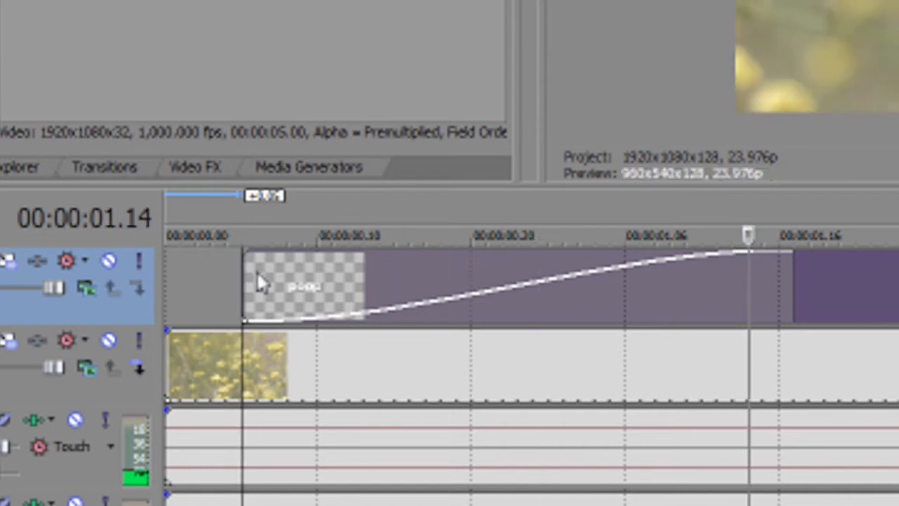
{"action": "key", "text": "space"}
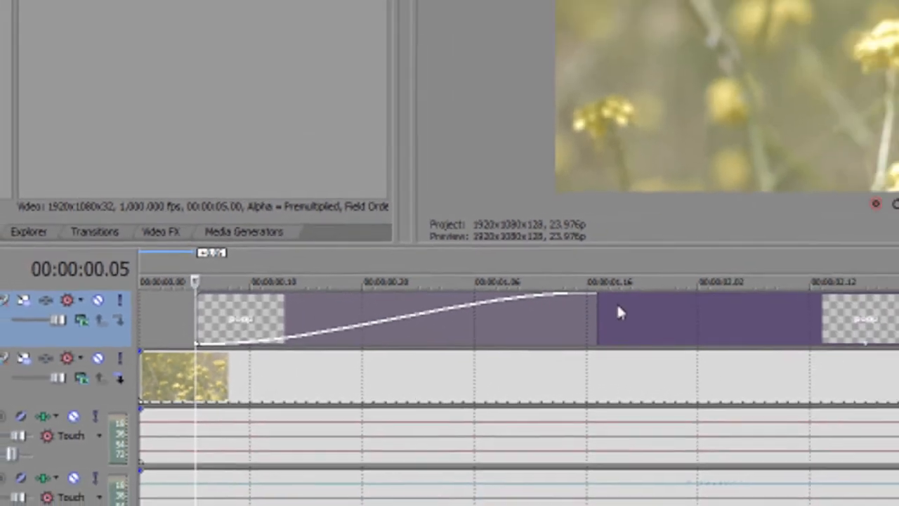
Move the text event to about 00:00:01.15 and fade in the video clip over about its first second
{"action": "left_click_drag", "start_coordinate": [691, 283], "coordinate": [734, 333]}
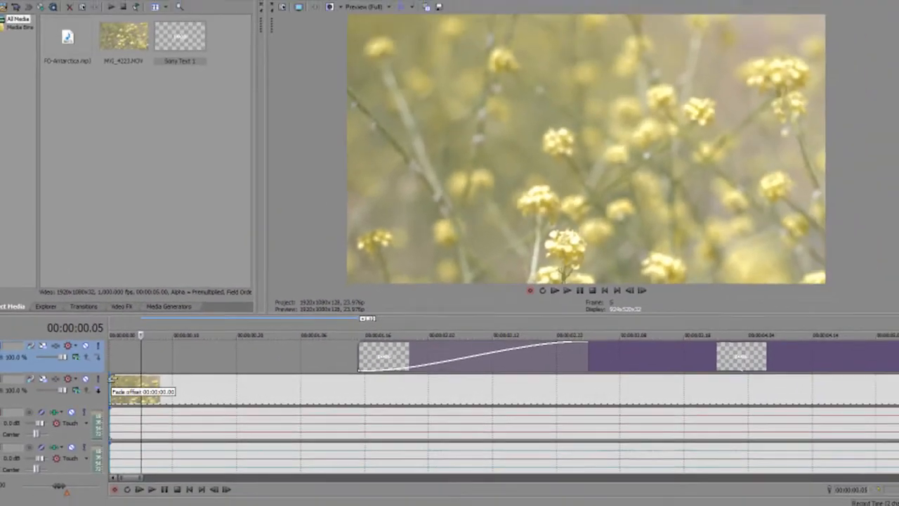
{"action": "left_click_drag", "start_coordinate": [128, 364], "coordinate": [378, 384]}
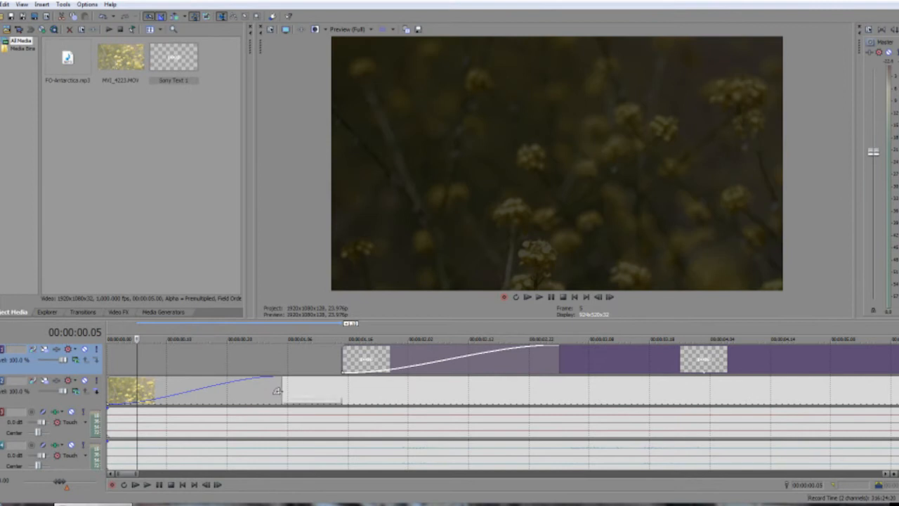
{"action": "key", "text": "space"}
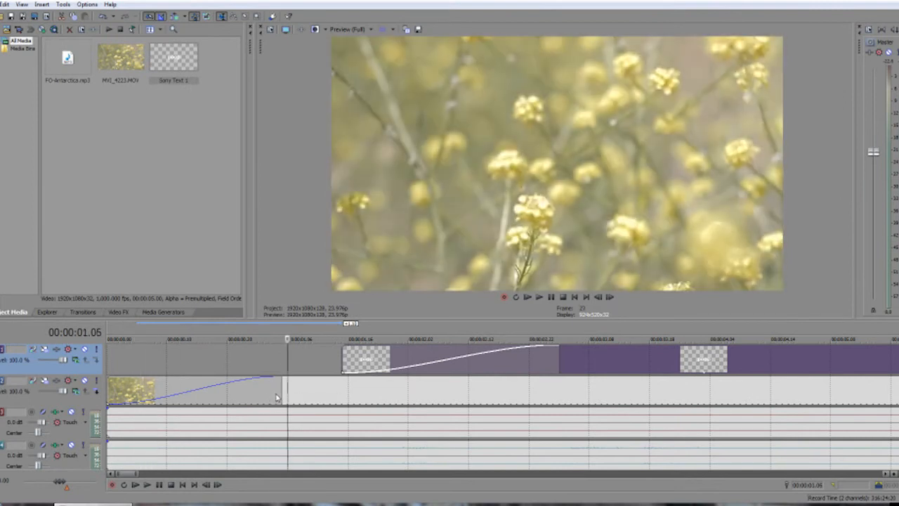
Add a fade-out of about four seconds to the end of the video clip and play it back
{"action": "scroll", "coordinate": [422, 380], "scroll_direction": "down", "scroll_amount": 10}
{"action": "left_click", "coordinate": [376, 366]}
{"action": "left_click_drag", "start_coordinate": [399, 378], "coordinate": [363, 378]}
{"action": "key", "text": "space"}
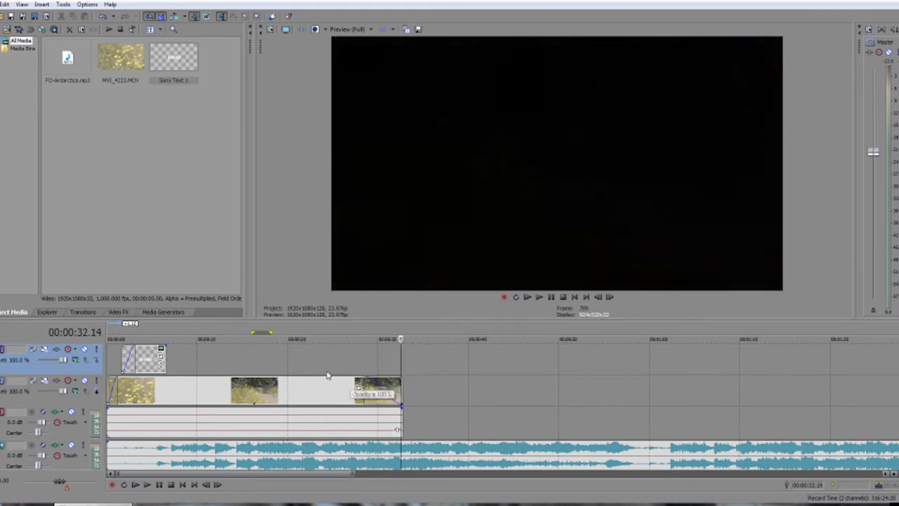
Move the text event to the end of the video clip so that both end together
{"action": "left_click", "coordinate": [293, 392]}
{"action": "left_click", "coordinate": [146, 395]}
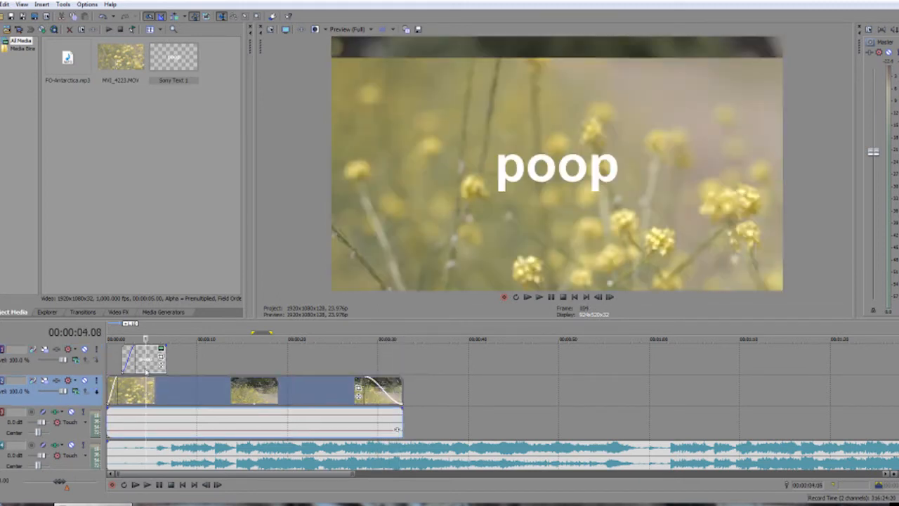
{"action": "left_click_drag", "start_coordinate": [151, 355], "coordinate": [385, 351]}
Review the video clip by playing short stretches around the 11-second and 17-second marks
{"action": "left_click", "coordinate": [179, 399]}
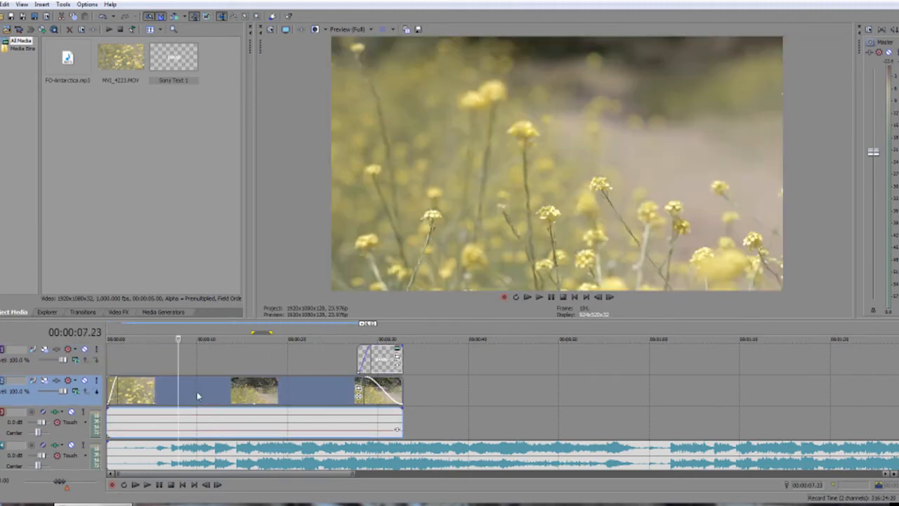
{"action": "left_click", "coordinate": [218, 392]}
{"action": "left_click", "coordinate": [205, 394]}
{"action": "key", "text": "space"}
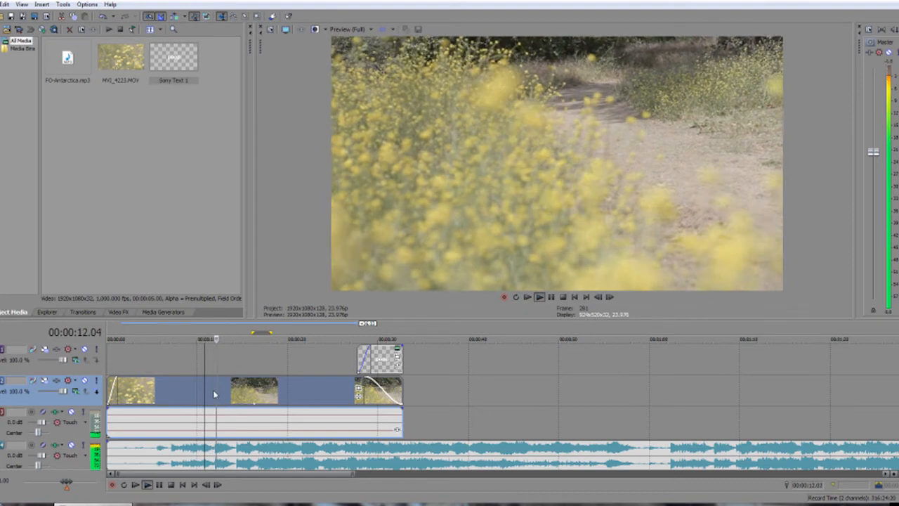
{"action": "key", "text": "space"}
{"action": "left_click", "coordinate": [245, 392]}
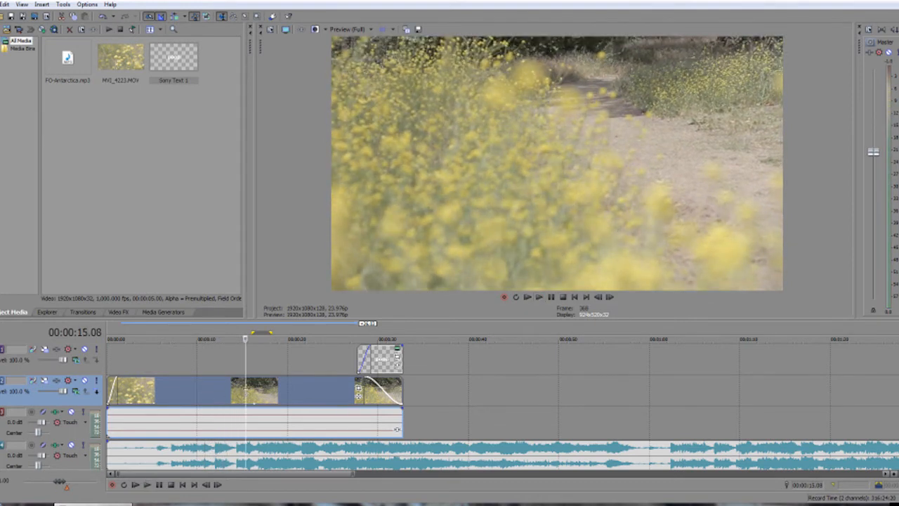
{"action": "left_click", "coordinate": [265, 392]}
{"action": "key", "text": "space"}
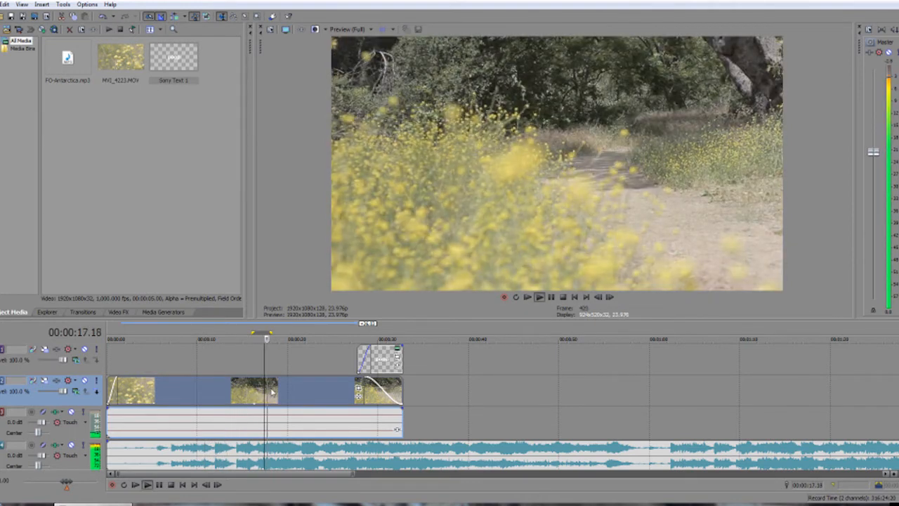
{"action": "key", "text": "space"}
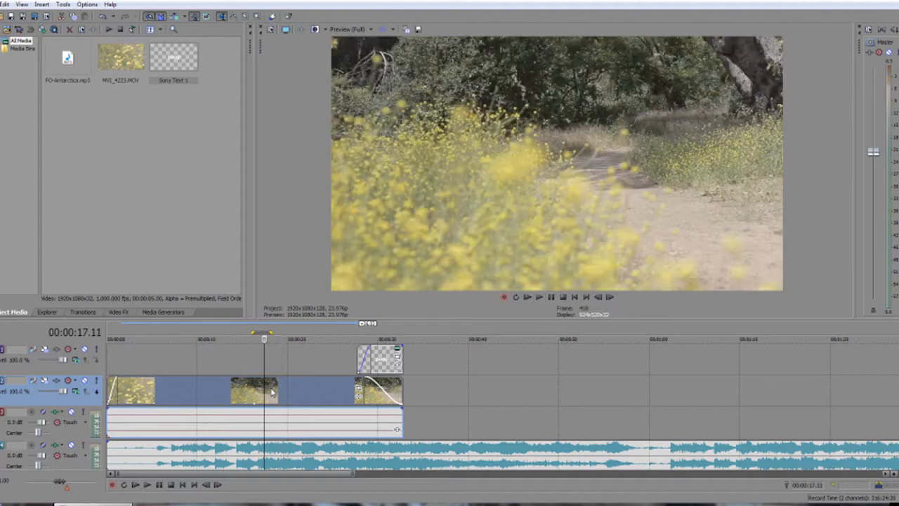
Split the video clip at 00:00:19.00 and delete the part before the cut
{"action": "key", "text": "space"}
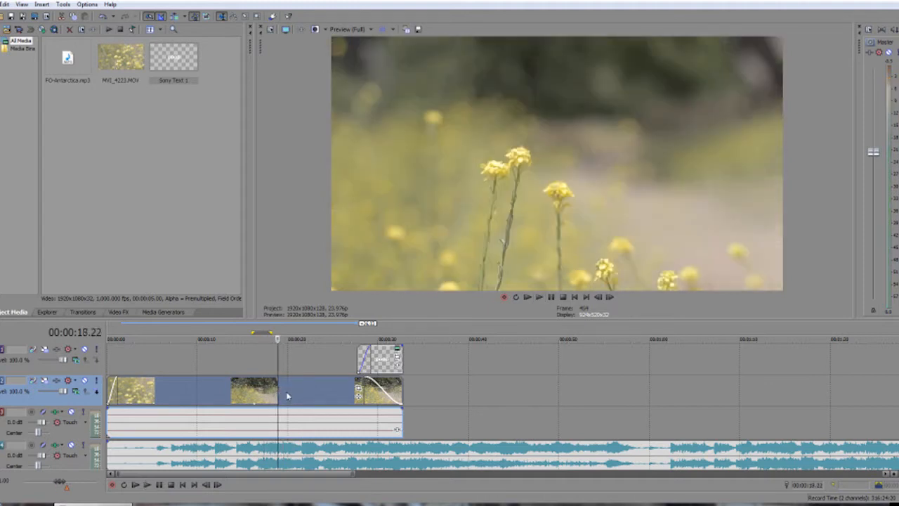
{"action": "key", "text": "Right"}
{"action": "key", "text": "Right"}
{"action": "key", "text": "Left"}
{"action": "key", "text": "Left"}
{"action": "key", "text": "Right"}
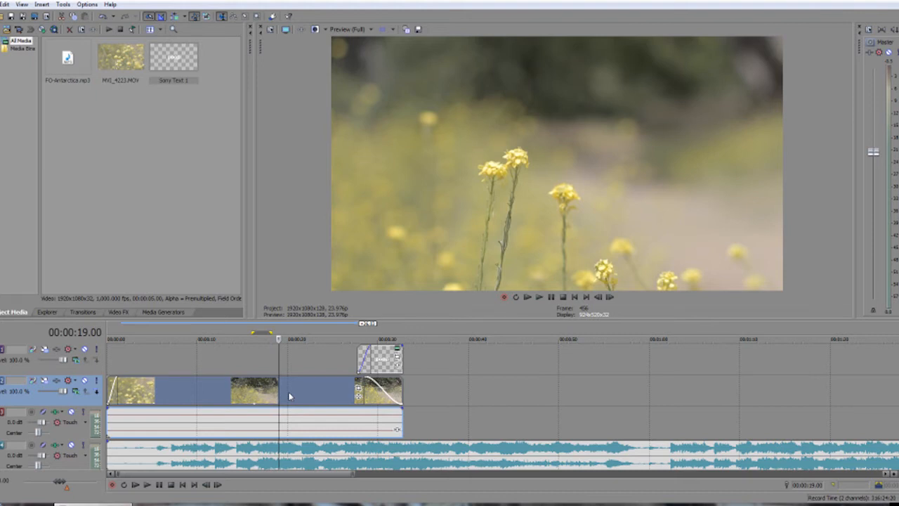
{"action": "key", "text": "s"}
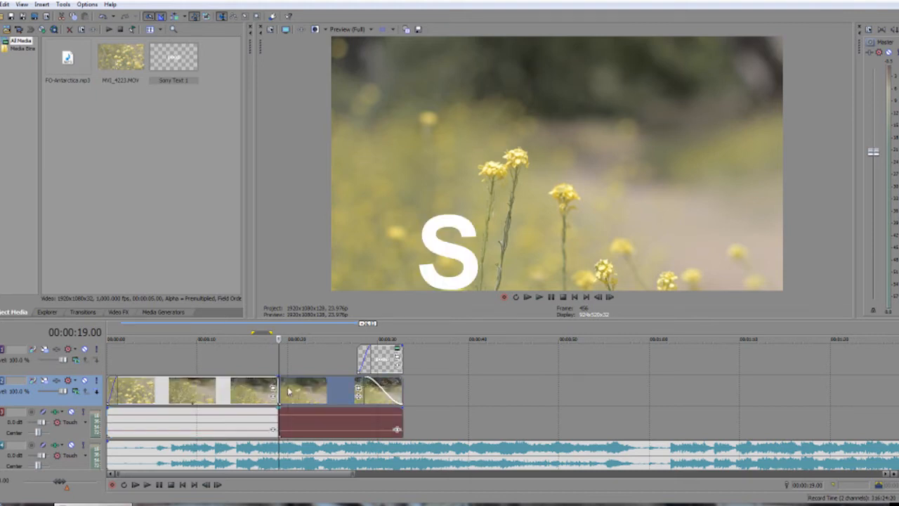
{"action": "left_click", "coordinate": [226, 394]}
{"action": "key", "text": "Delete"}
Move the remaining video clip to the timeline start and the text event to about 00:00:05, and play the edit
{"action": "left_click_drag", "start_coordinate": [292, 393], "coordinate": [119, 394]}
{"action": "left_click_drag", "start_coordinate": [379, 359], "coordinate": [176, 359]}
{"action": "left_click", "coordinate": [110, 368]}
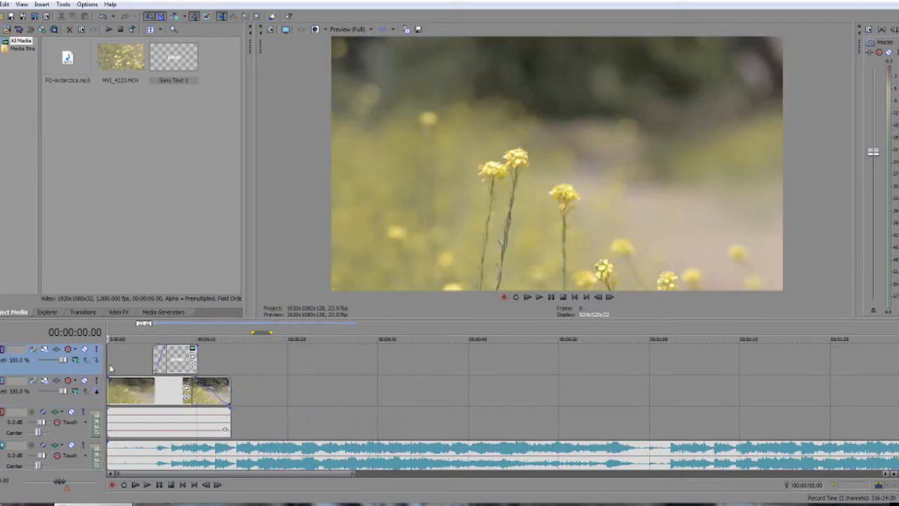
{"action": "key", "text": "space"}
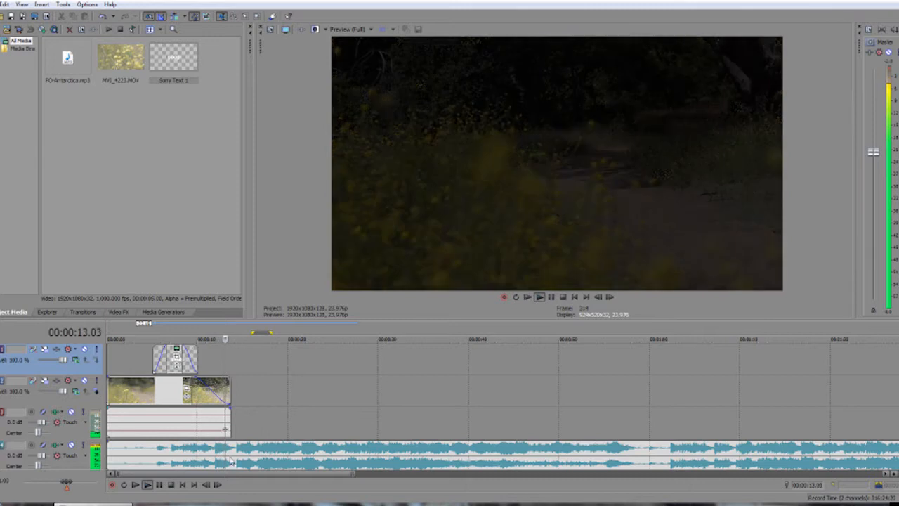
Split the music just past the end of the video clip and delete the rest of it
{"action": "key", "text": "space"}
{"action": "left_click", "coordinate": [235, 456]}
{"action": "key", "text": "s"}
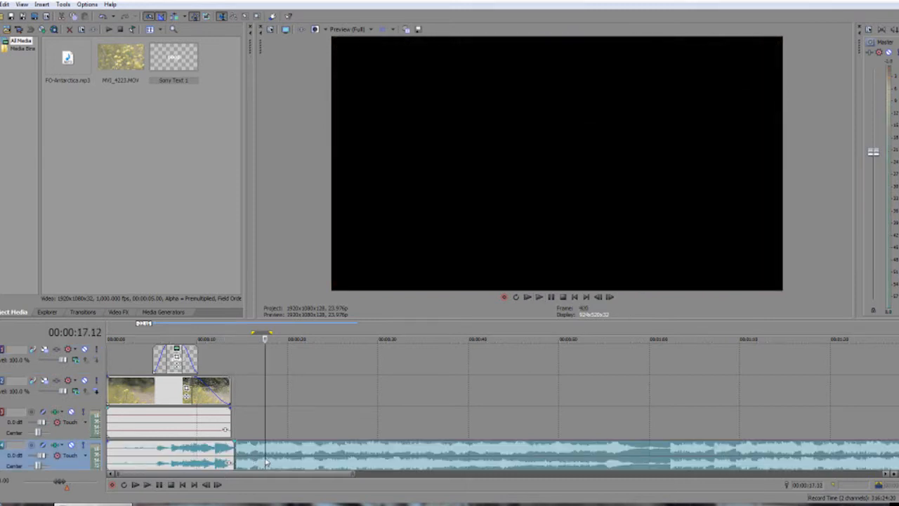
{"action": "key", "text": "Delete"}
Add a fade-out of about four seconds to the end of the music and play back the ending
{"action": "left_click_drag", "start_coordinate": [239, 439], "coordinate": [202, 444]}
{"action": "left_click", "coordinate": [203, 425]}
{"action": "key", "text": "space"}
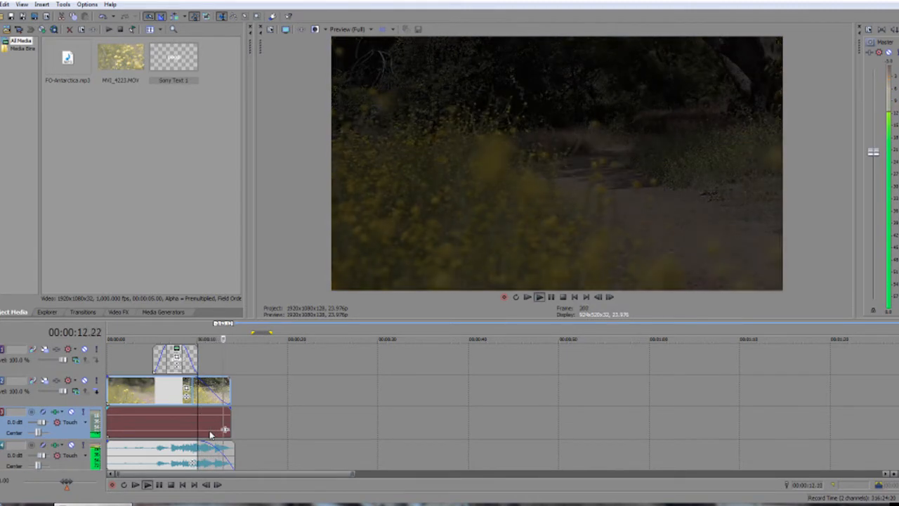
{"action": "key", "text": "space"}
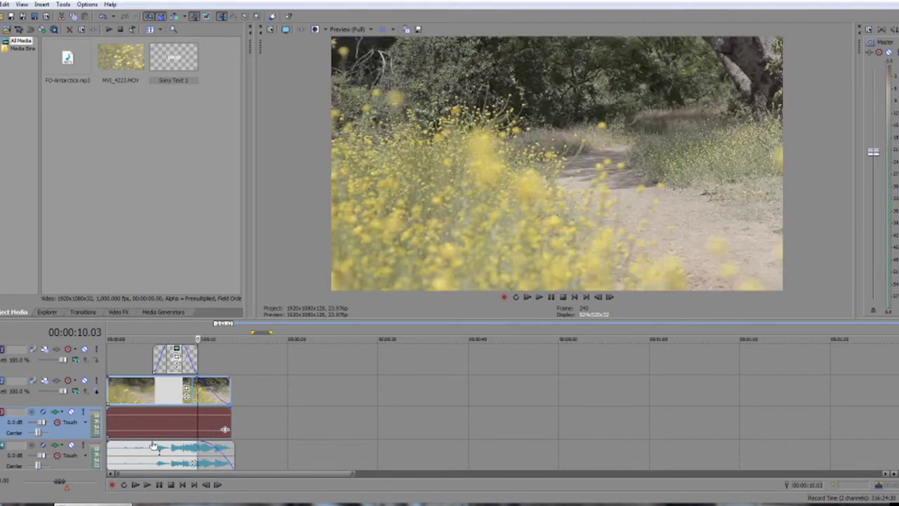
{"action": "left_click", "coordinate": [133, 433]}
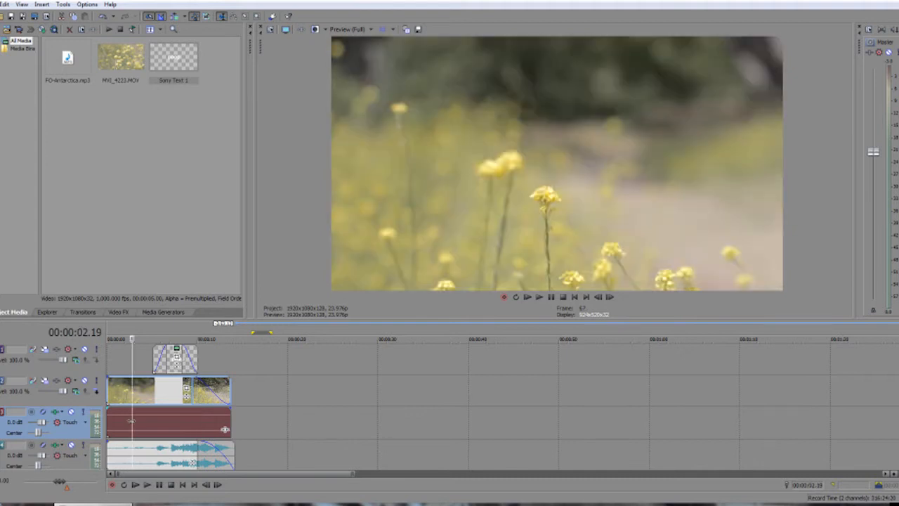
{"action": "left_click", "coordinate": [109, 376]}
Open the text event's generated media settings and change the text color to brown, RGB 121, 62, 0
{"action": "scroll", "coordinate": [143, 383], "scroll_direction": "up", "scroll_amount": 4}
{"action": "scroll", "coordinate": [195, 399], "scroll_direction": "down", "scroll_amount": 3}
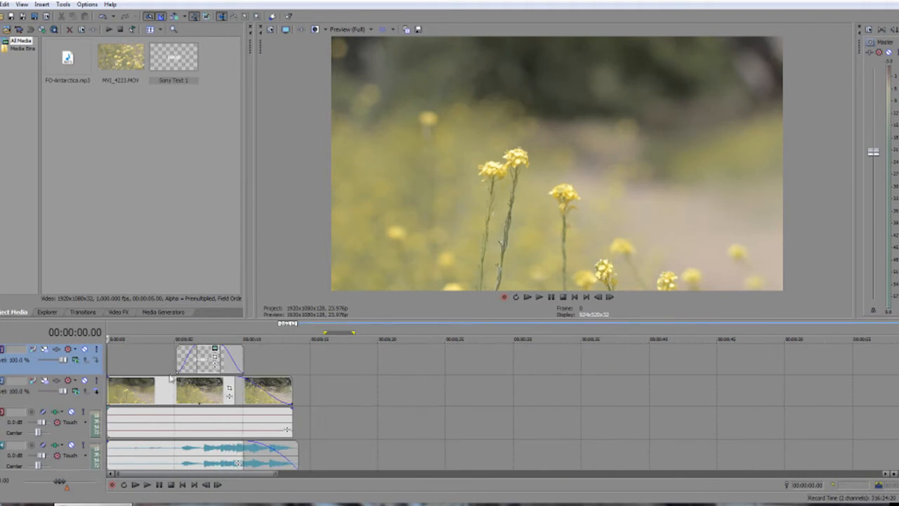
{"action": "left_click", "coordinate": [216, 351]}
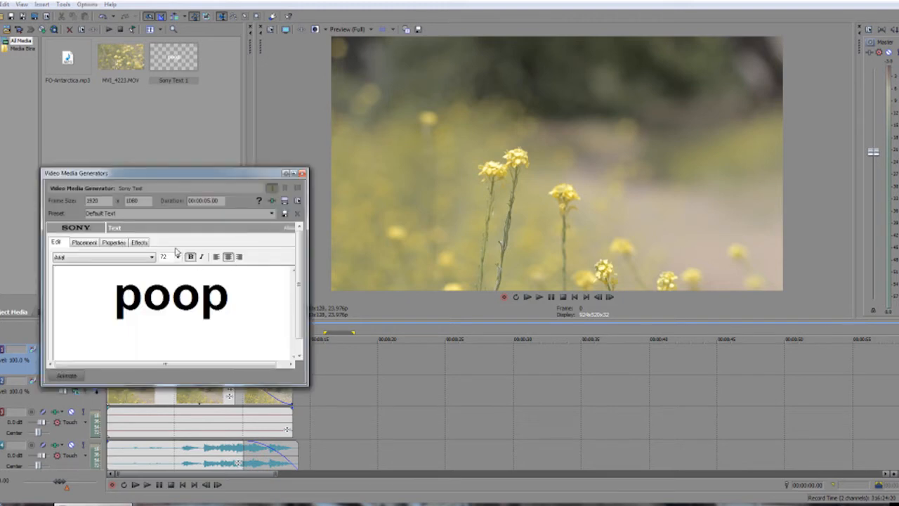
{"action": "left_click", "coordinate": [90, 245]}
{"action": "left_click", "coordinate": [112, 243]}
{"action": "left_click", "coordinate": [136, 243]}
{"action": "left_click", "coordinate": [111, 244]}
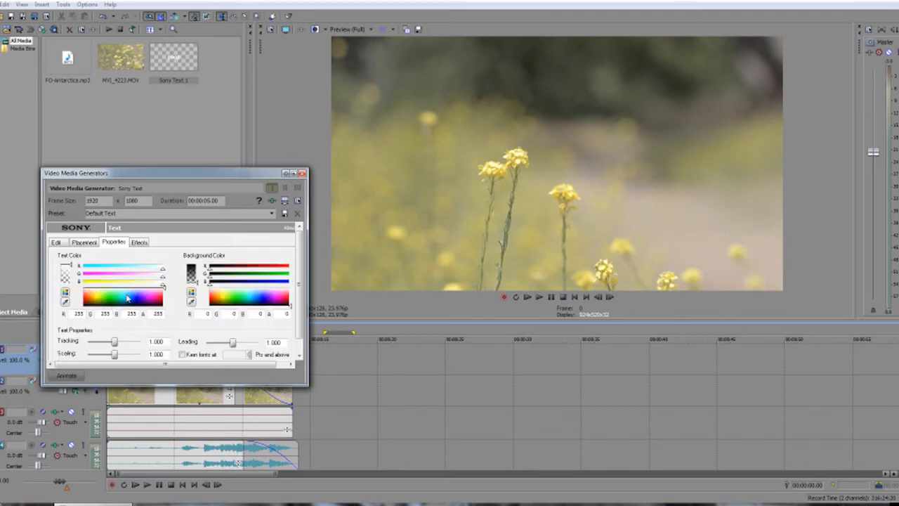
{"action": "left_click_drag", "start_coordinate": [179, 174], "coordinate": [433, 209]}
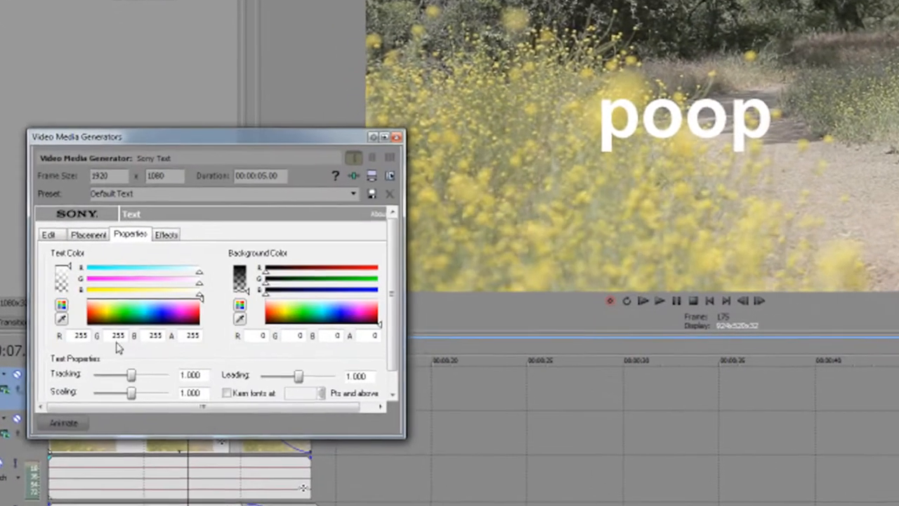
{"action": "mouse_move", "coordinate": [84, 325]}
{"action": "left_mouse_down"}
{"action": "mouse_move", "coordinate": [82, 317]}
{"action": "mouse_move", "coordinate": [92, 320]}
{"action": "left_mouse_up"}
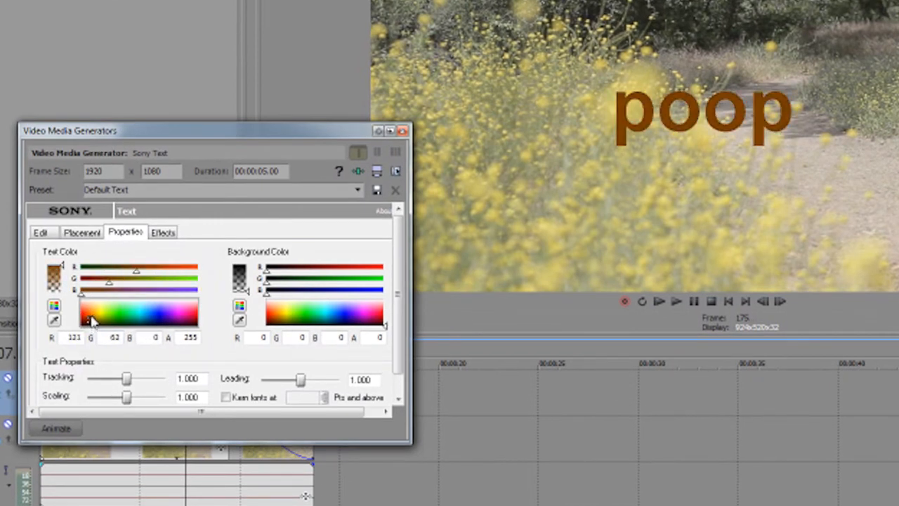
{"action": "left_click", "coordinate": [404, 132]}
Try zooming in on part of the video clip and flipping it horizontally with Event Pan/Crop
{"action": "left_click", "coordinate": [129, 420]}
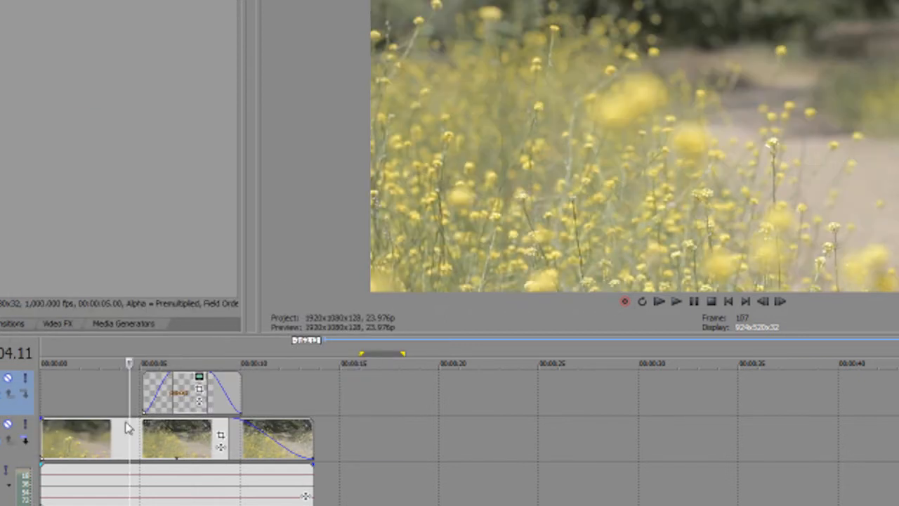
{"action": "scroll", "coordinate": [222, 443], "scroll_direction": "up", "scroll_amount": 3}
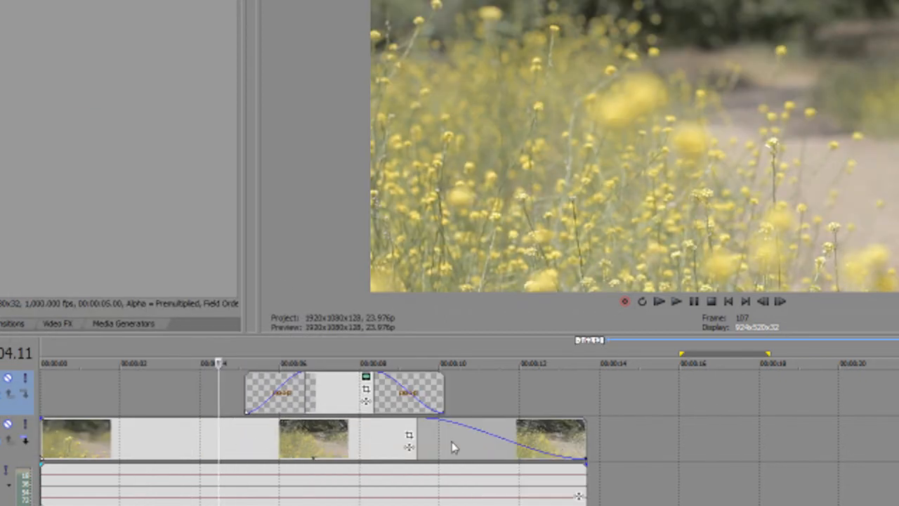
{"action": "left_click", "coordinate": [406, 439]}
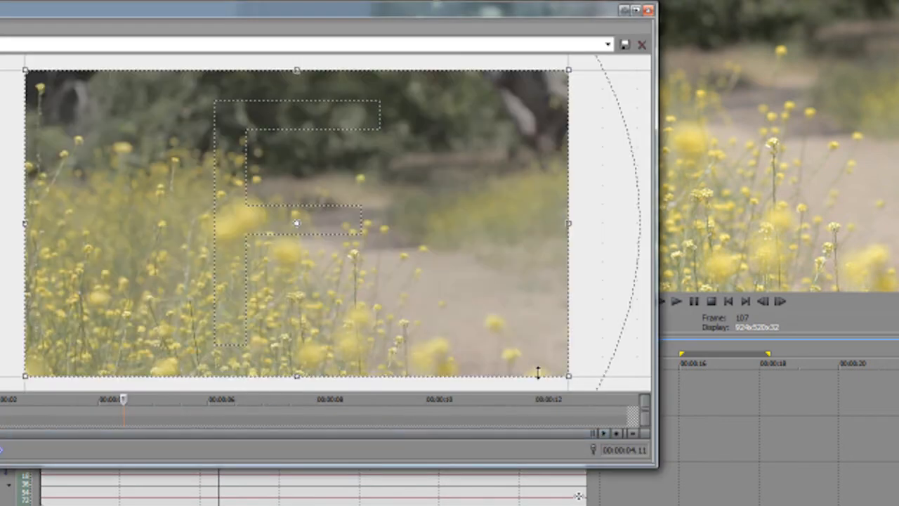
{"action": "left_click_drag", "start_coordinate": [565, 70], "coordinate": [492, 111]}
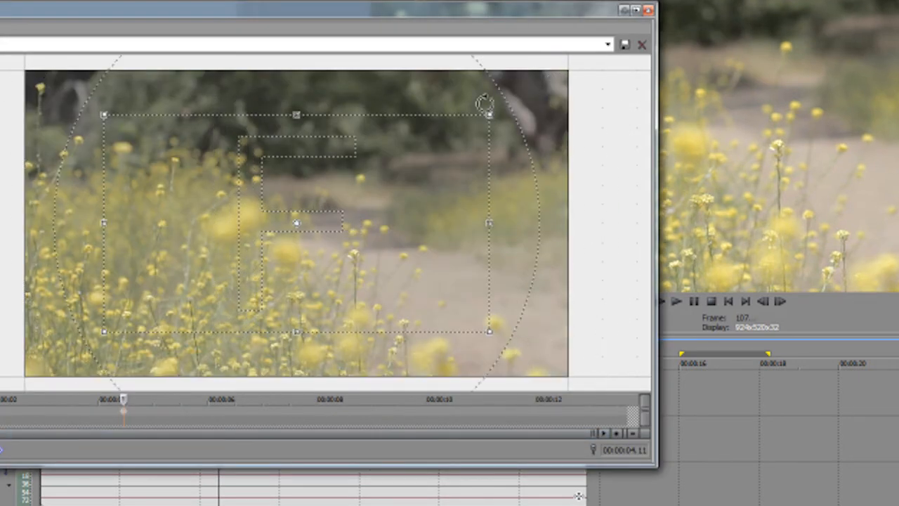
{"action": "left_click_drag", "start_coordinate": [357, 18], "coordinate": [28, 0]}
{"action": "mouse_move", "coordinate": [45, 210]}
{"action": "left_mouse_down"}
{"action": "mouse_move", "coordinate": [31, 206]}
{"action": "mouse_move", "coordinate": [24, 235]}
{"action": "mouse_move", "coordinate": [57, 205]}
{"action": "left_mouse_up"}
{"action": "left_click_drag", "start_coordinate": [174, 110], "coordinate": [63, 162]}
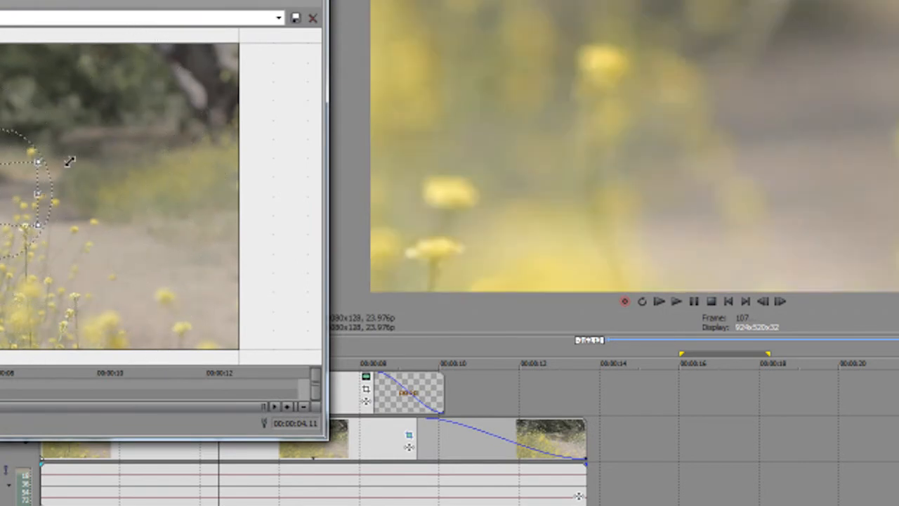
{"action": "left_click_drag", "start_coordinate": [37, 195], "coordinate": [37, 226]}
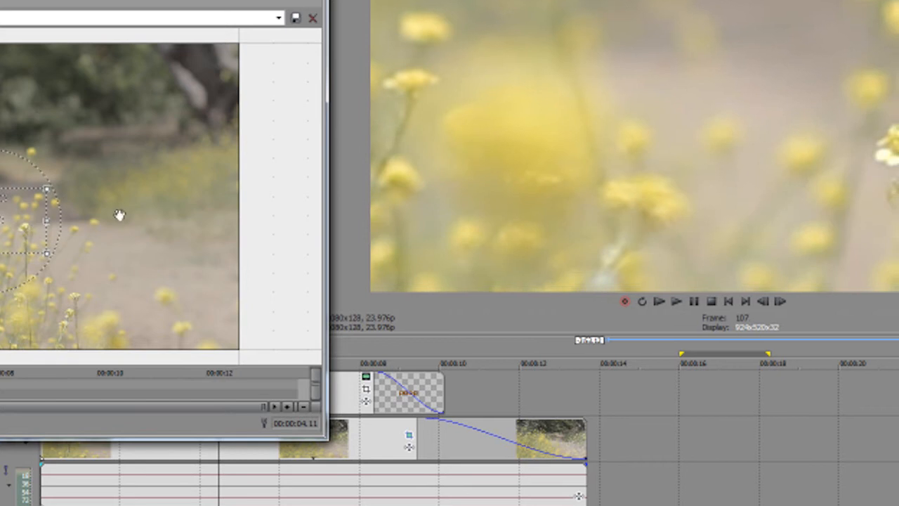
{"action": "scroll", "coordinate": [123, 213], "scroll_direction": "down", "scroll_amount": 4}
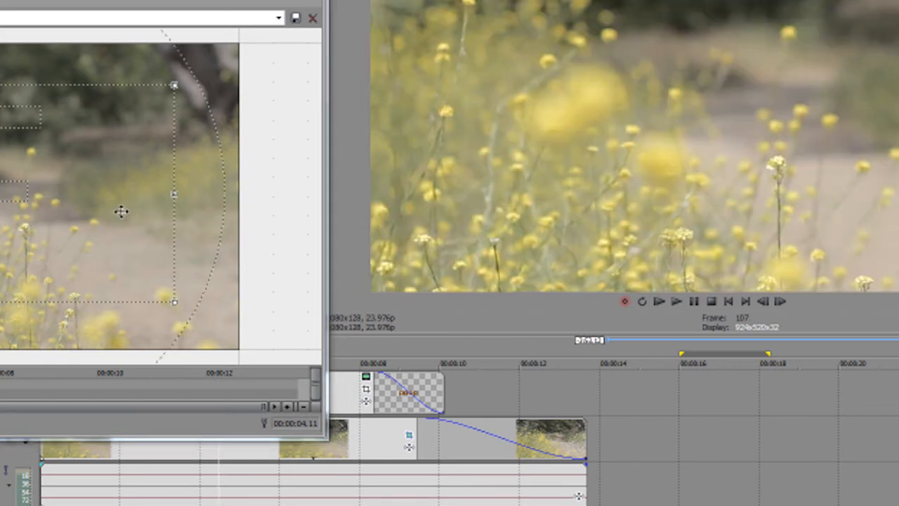
{"action": "scroll", "coordinate": [114, 207], "scroll_direction": "down", "scroll_amount": 1}
{"action": "right_click", "coordinate": [114, 211]}
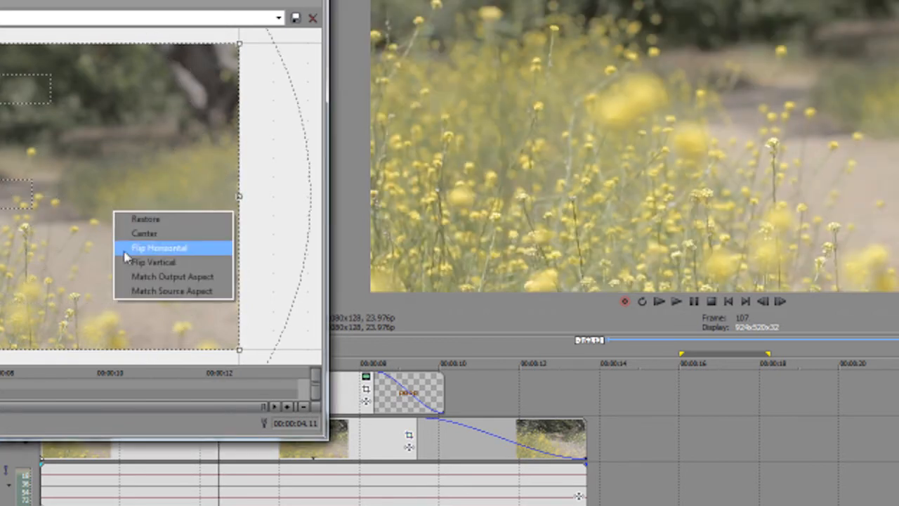
{"action": "left_click", "coordinate": [135, 249]}
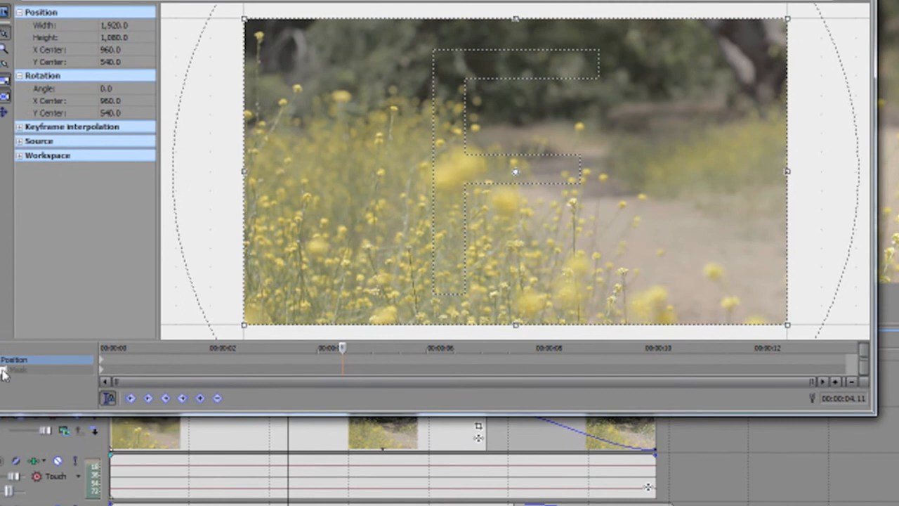
Enable the mask for the video clip and draw a closed polygon mask around the yellow flowers
{"action": "left_click", "coordinate": [3, 370]}
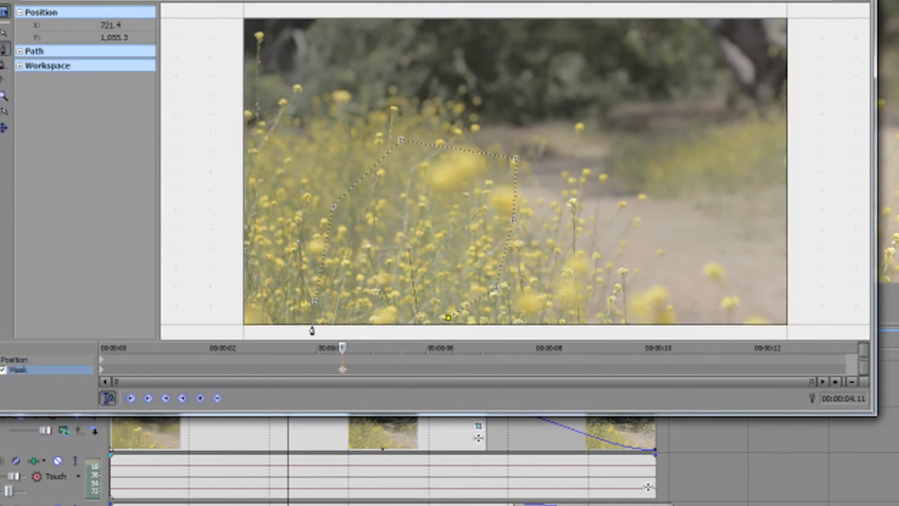
{"action": "left_click", "coordinate": [311, 301]}
{"action": "left_click_drag", "start_coordinate": [636, 0], "coordinate": [195, 35]}
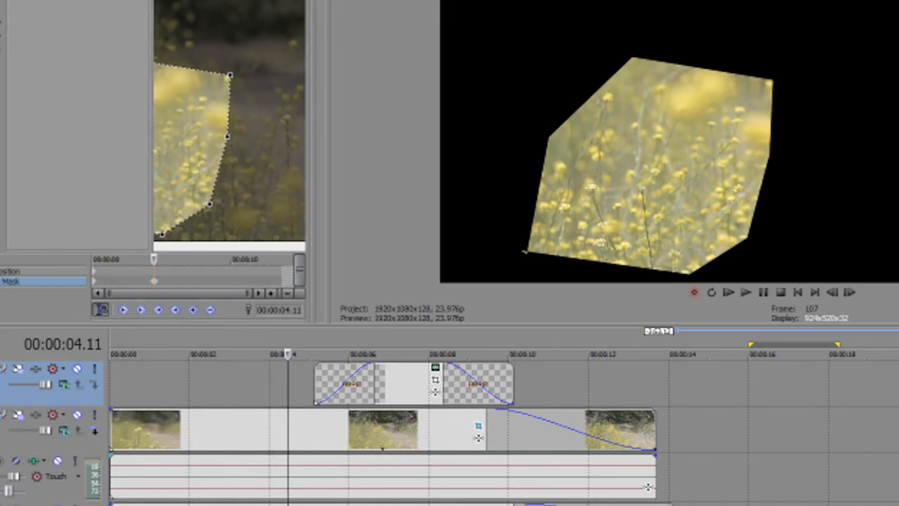
Undo the polygon mask on the video clip and close the Pan/Crop window
{"action": "left_click_drag", "start_coordinate": [251, 10], "coordinate": [532, 9]}
{"action": "key", "text": "ctrl+z"}
{"action": "key", "text": "ctrl+z"}
{"action": "key", "text": "ctrl+z"}
{"action": "key", "text": "ctrl+z"}
{"action": "key", "text": "ctrl+z"}
{"action": "key", "text": "ctrl+z"}
{"action": "key", "text": "ctrl+z"}
{"action": "key", "text": "ctrl+z"}
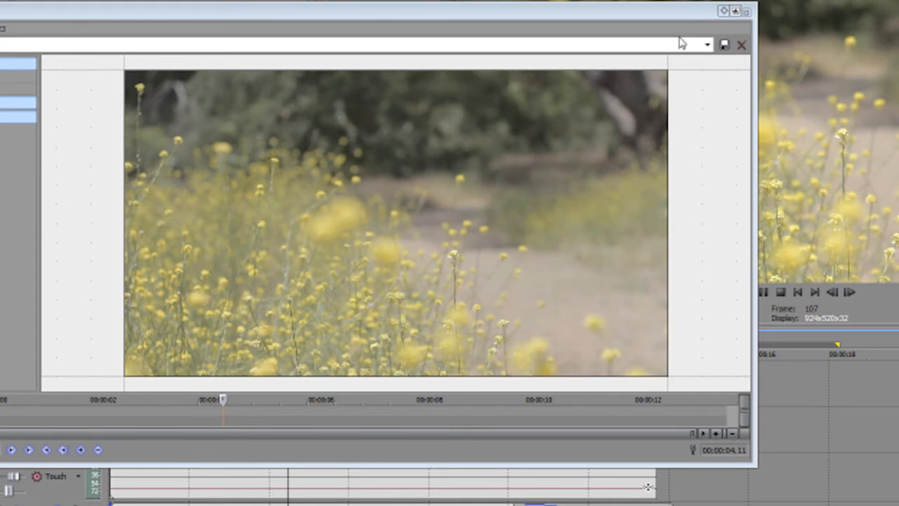
{"action": "left_click", "coordinate": [745, 11]}
Add two Sony Color Curves effects and one Sony Soft Contrast effect to the video clip's event FX
{"action": "left_click", "coordinate": [209, 453]}
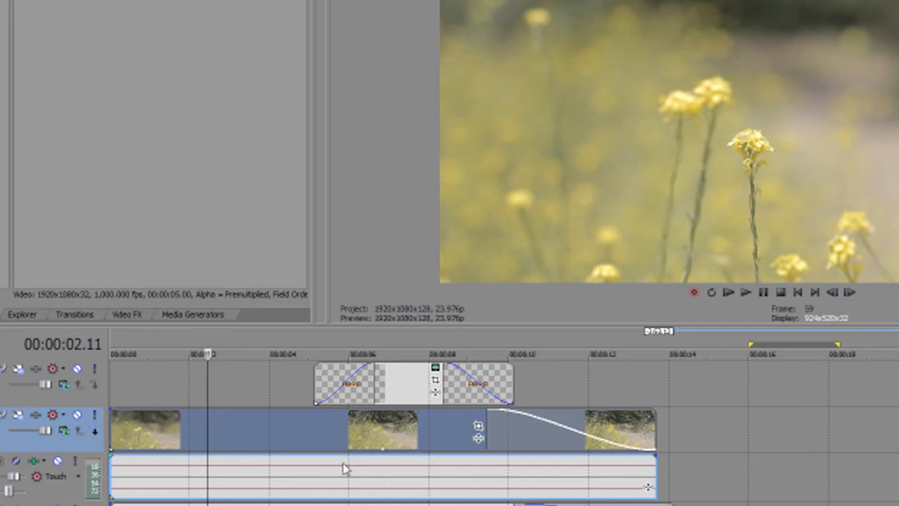
{"action": "left_click", "coordinate": [479, 440]}
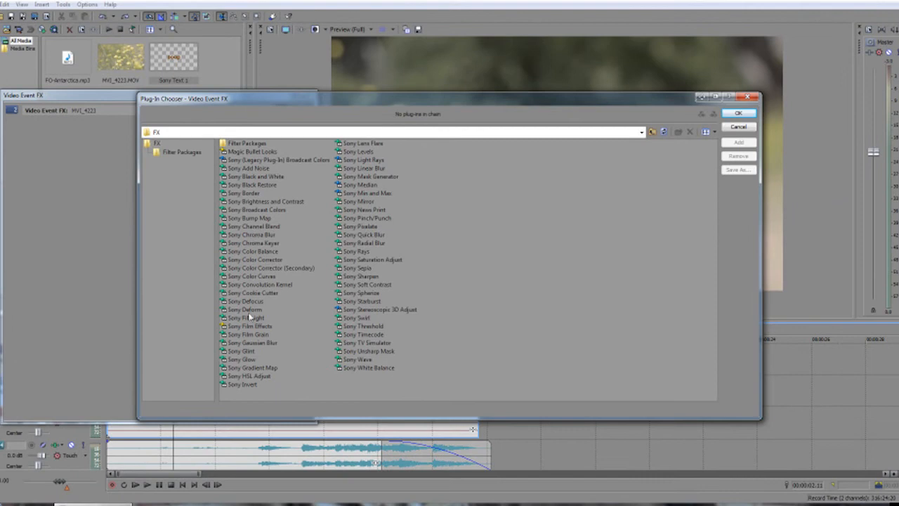
{"action": "left_click", "coordinate": [253, 267]}
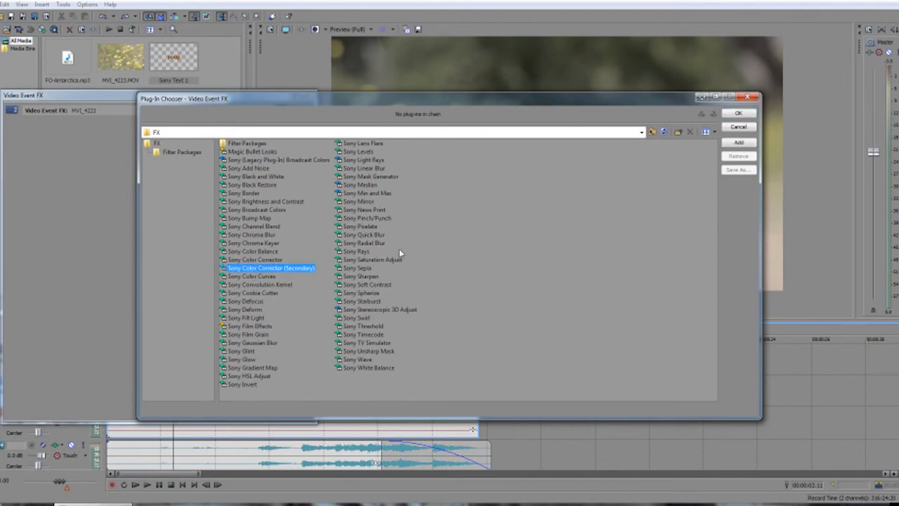
{"action": "double_click", "coordinate": [266, 276]}
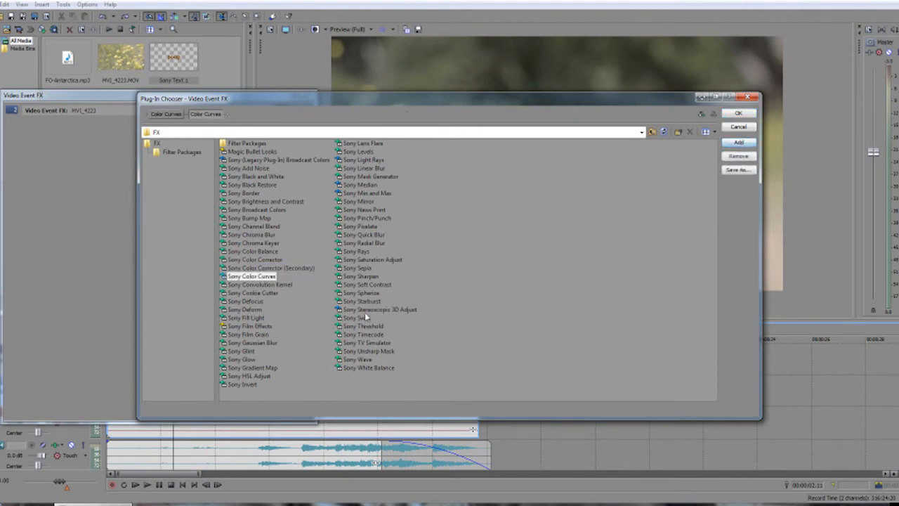
{"action": "left_click", "coordinate": [366, 284]}
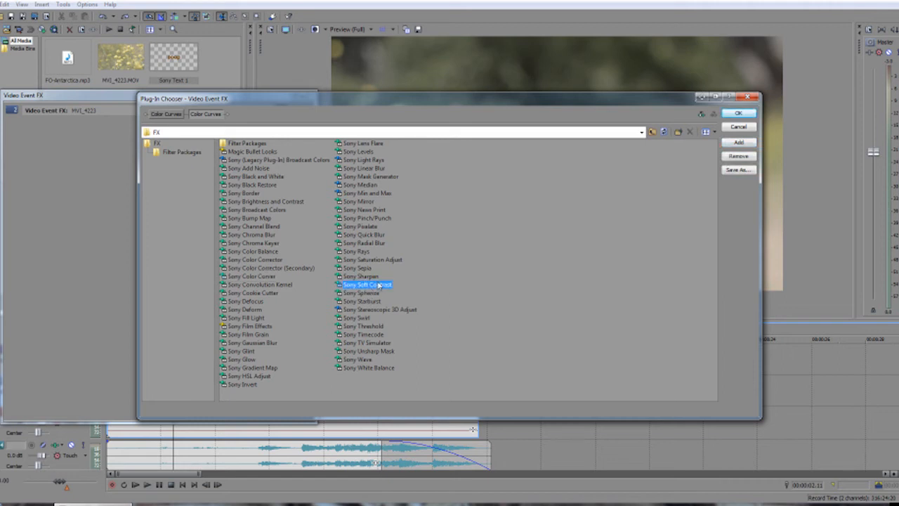
{"action": "left_click", "coordinate": [739, 142]}
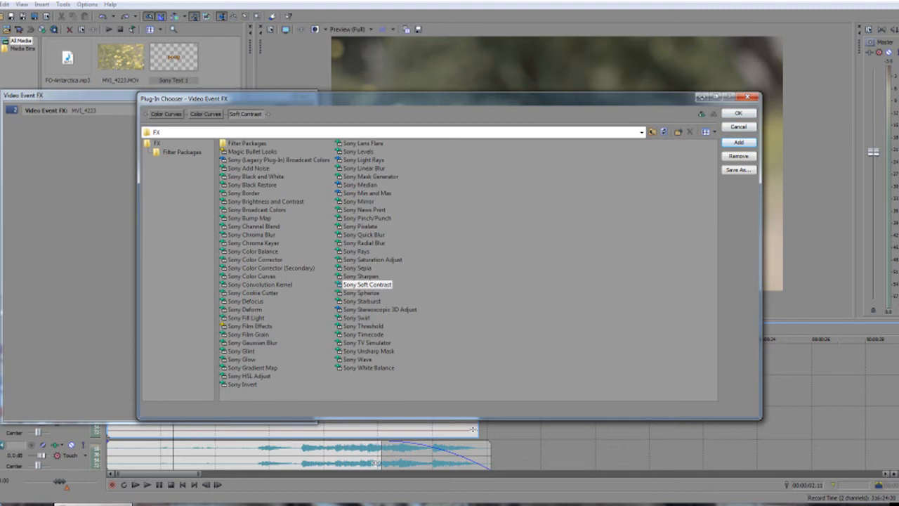
{"action": "left_click", "coordinate": [737, 113]}
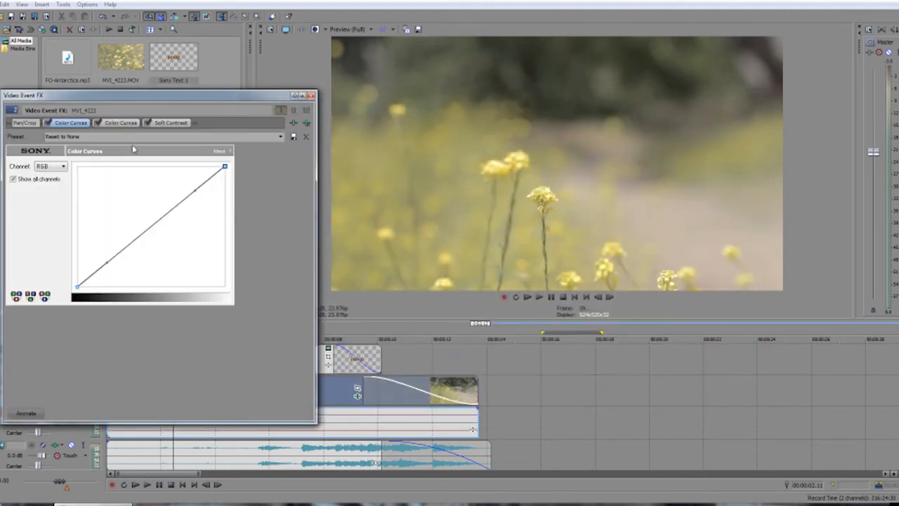
Raise the Soft Contrast effect's stretch range to about 69 and lower its contrast to about 35
{"action": "left_click", "coordinate": [161, 124]}
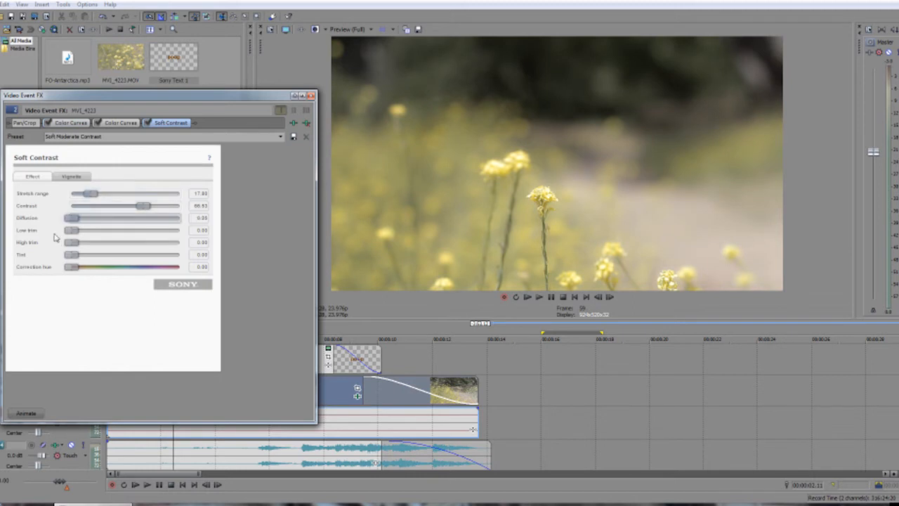
{"action": "left_click_drag", "start_coordinate": [89, 193], "coordinate": [111, 212]}
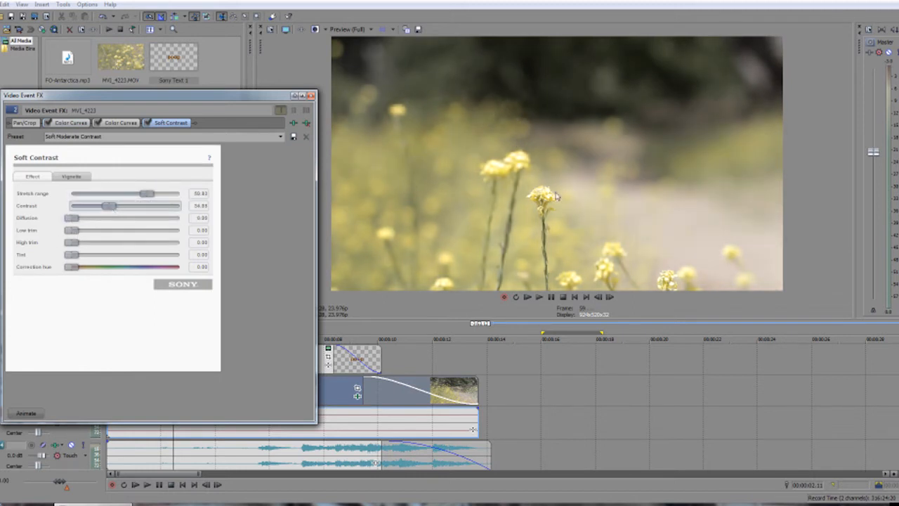
Bend the RGB curve of the second Color Curves effect slightly downward at both its highlight and shadow ends
{"action": "left_click", "coordinate": [120, 123]}
{"action": "left_click_drag", "start_coordinate": [192, 192], "coordinate": [196, 209]}
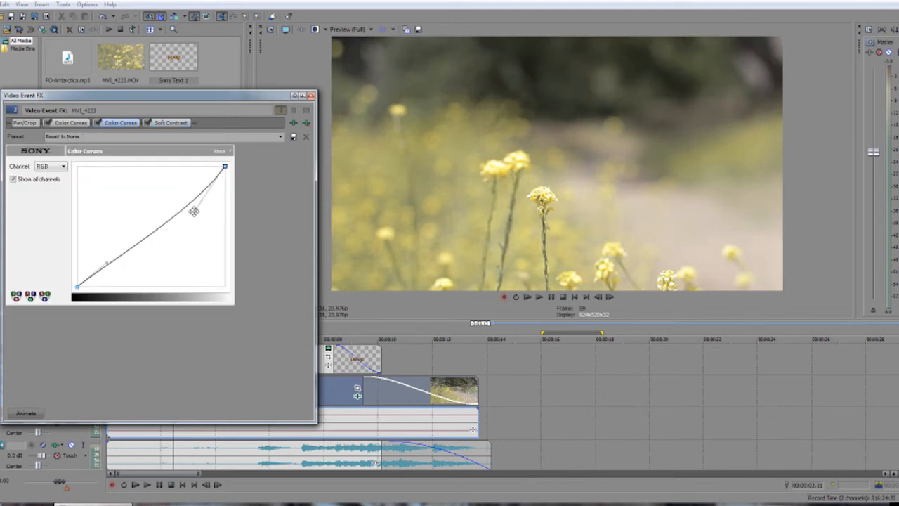
{"action": "left_click_drag", "start_coordinate": [109, 262], "coordinate": [114, 271]}
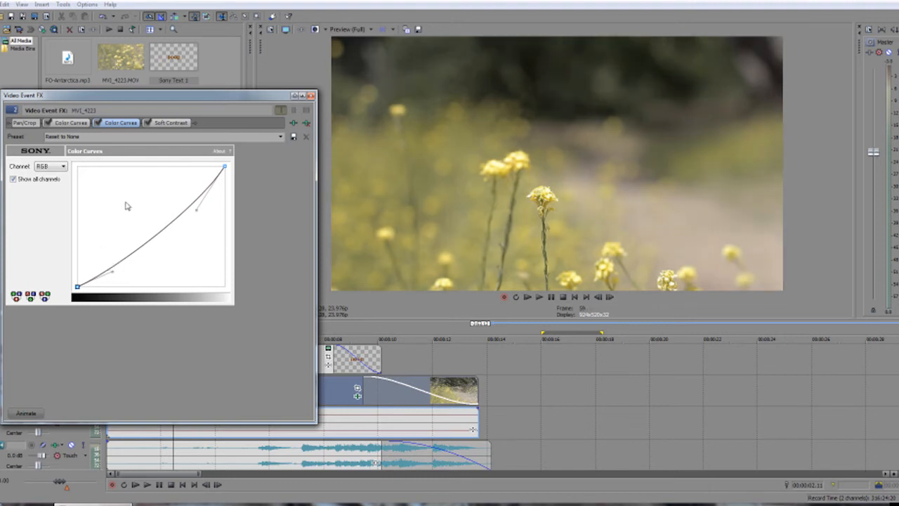
Bow the Blue channel curve of the first Color Curves effect downward at both the highlight and shadow ends
{"action": "left_click", "coordinate": [72, 123]}
{"action": "left_click", "coordinate": [50, 167]}
{"action": "left_click", "coordinate": [44, 196]}
{"action": "left_click_drag", "start_coordinate": [191, 196], "coordinate": [196, 216]}
{"action": "left_click_drag", "start_coordinate": [109, 263], "coordinate": [116, 272]}
Raise the upper part of the Red channel curve in the first Color Curves effect
{"action": "left_click", "coordinate": [51, 167]}
{"action": "left_click", "coordinate": [51, 183]}
{"action": "left_click_drag", "start_coordinate": [196, 190], "coordinate": [169, 194]}
Shape the first Color Curves effect's Green channel into a slight S-curve with raised highlights and lowered shadows, and close the effects window
{"action": "left_click", "coordinate": [44, 167]}
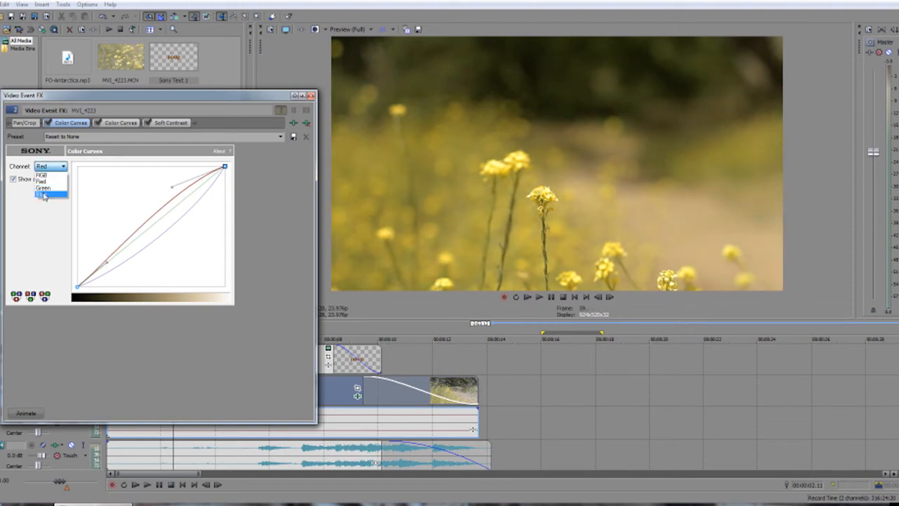
{"action": "left_click", "coordinate": [45, 192]}
{"action": "left_click_drag", "start_coordinate": [197, 197], "coordinate": [188, 191]}
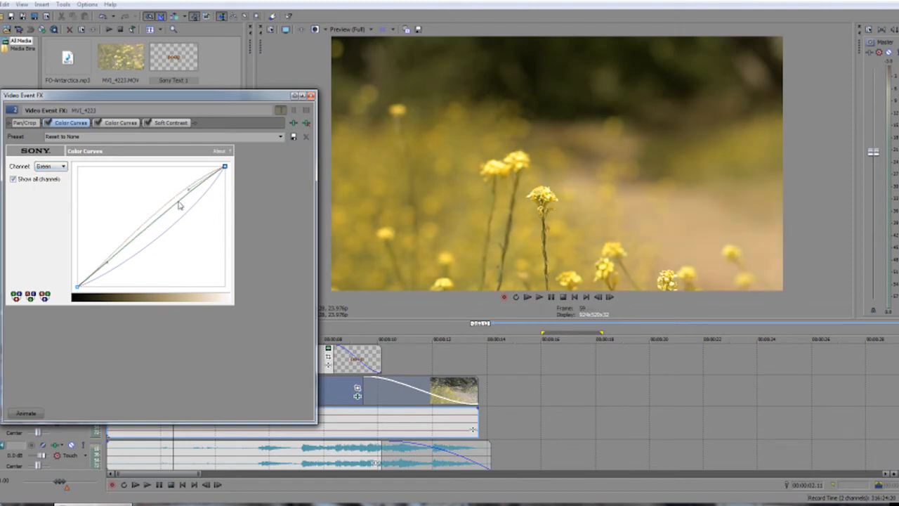
{"action": "left_click_drag", "start_coordinate": [106, 263], "coordinate": [111, 268]}
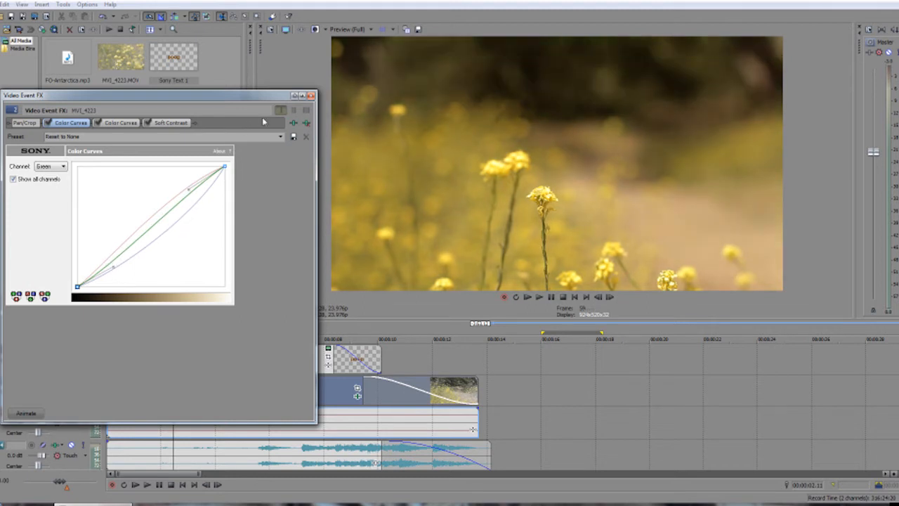
{"action": "left_click_drag", "start_coordinate": [188, 189], "coordinate": [181, 187]}
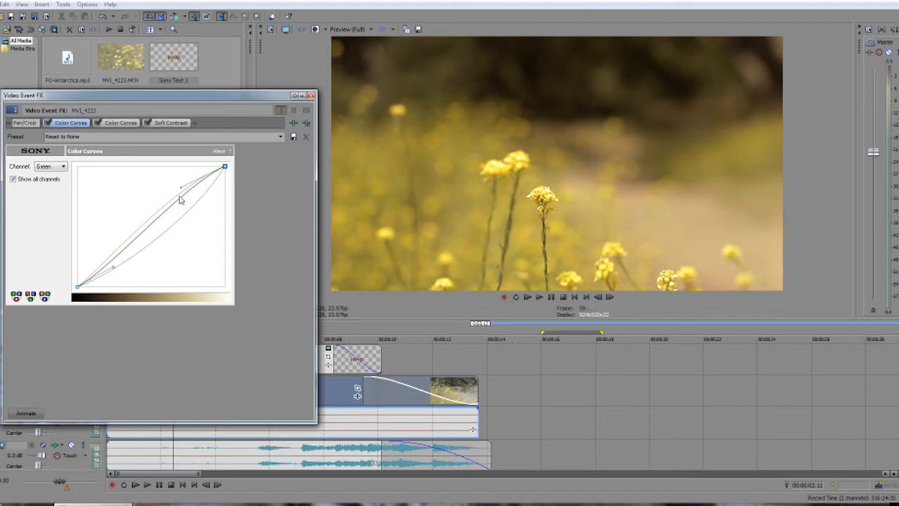
{"action": "left_click_drag", "start_coordinate": [182, 188], "coordinate": [182, 191]}
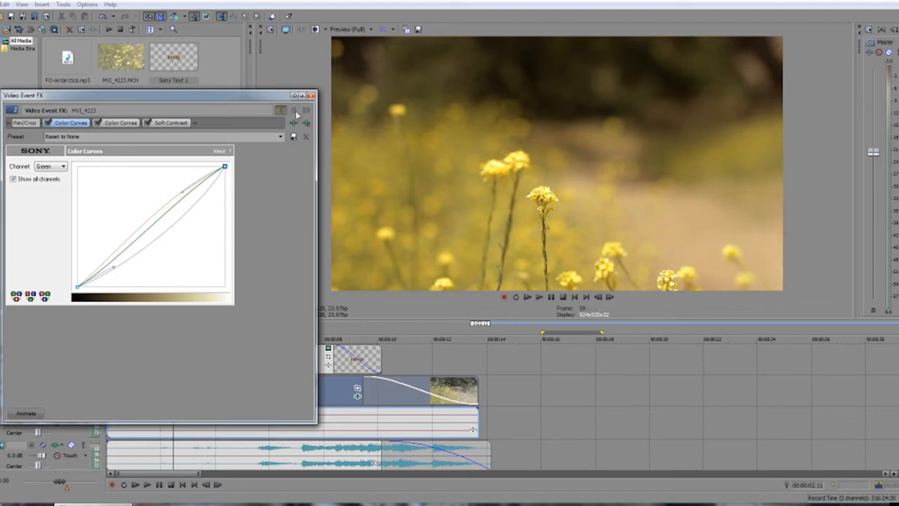
{"action": "left_click", "coordinate": [311, 95]}
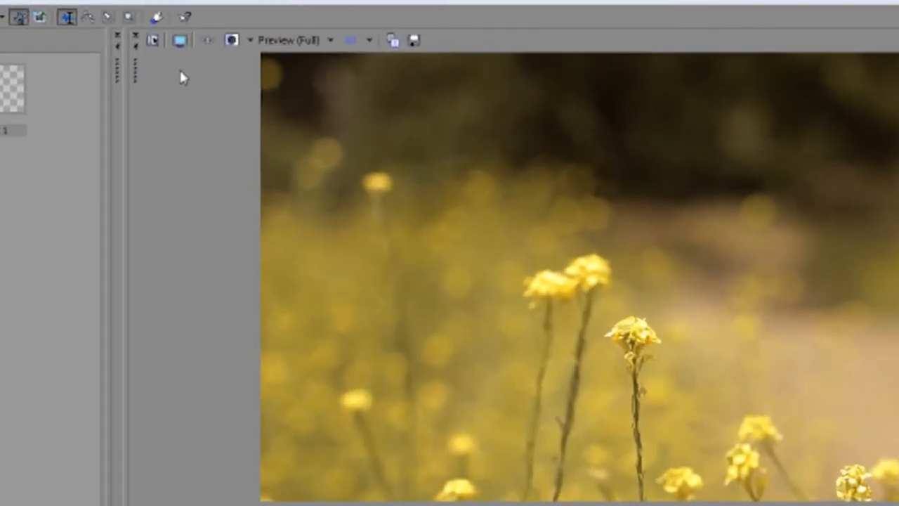
Compare the graded clip with the original using the split-screen view and by switching its event effects off and on
{"action": "left_click", "coordinate": [232, 41]}
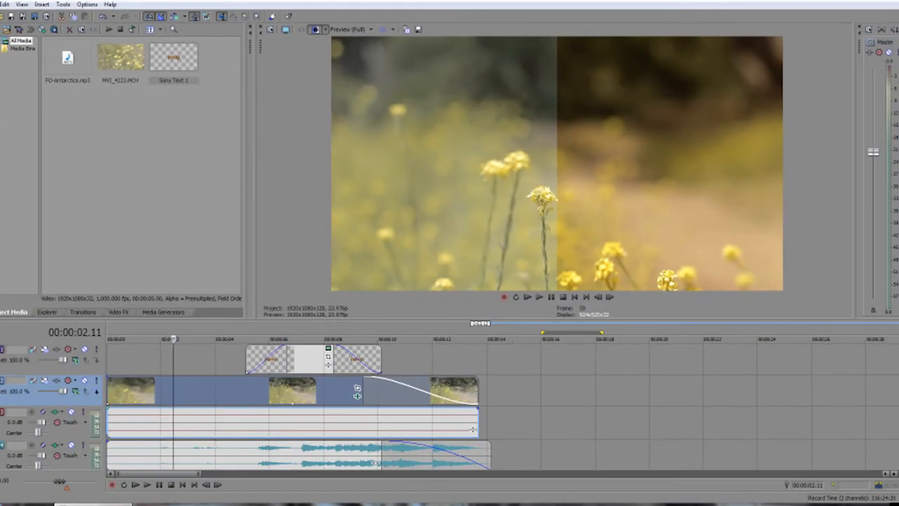
{"action": "left_click", "coordinate": [315, 29]}
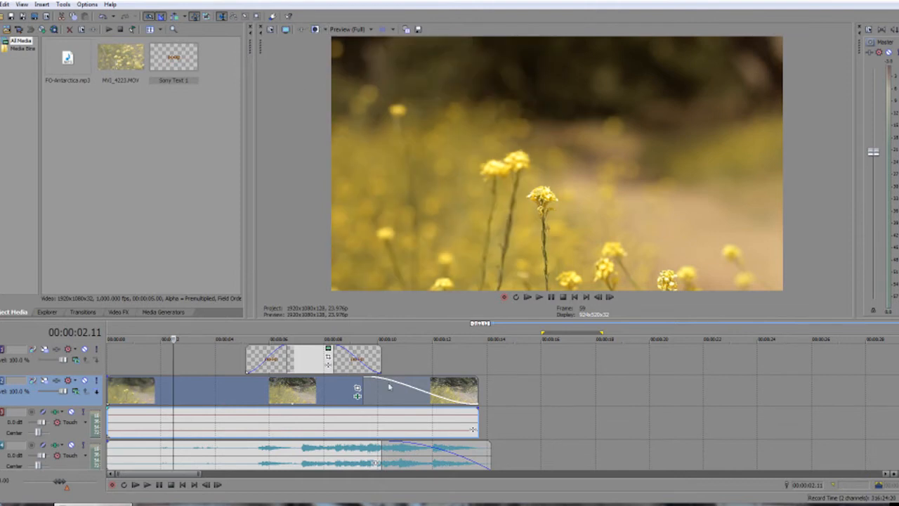
{"action": "left_click", "coordinate": [357, 389]}
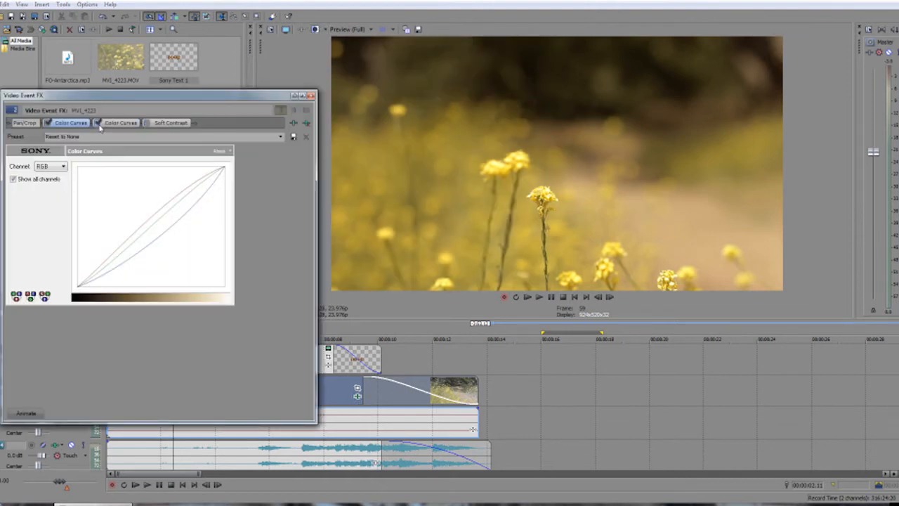
{"action": "left_click", "coordinate": [47, 123]}
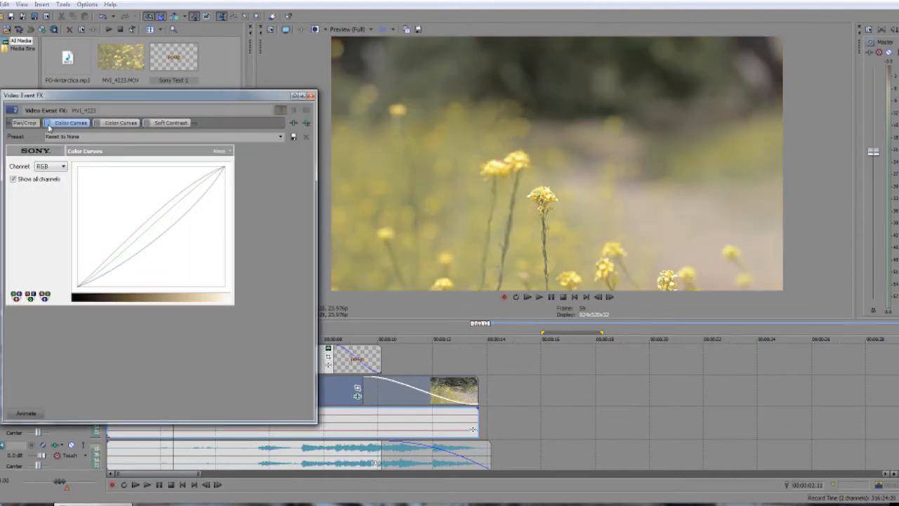
{"action": "left_click", "coordinate": [98, 122]}
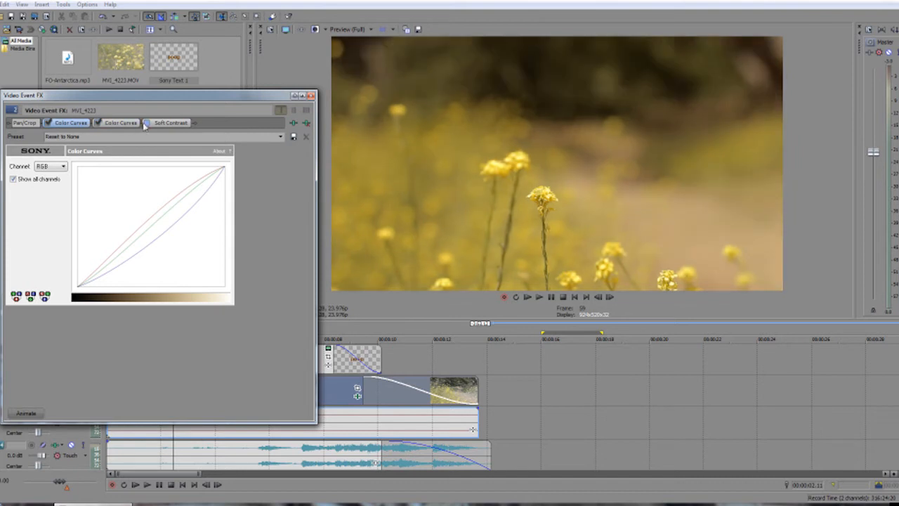
{"action": "left_click", "coordinate": [312, 95]}
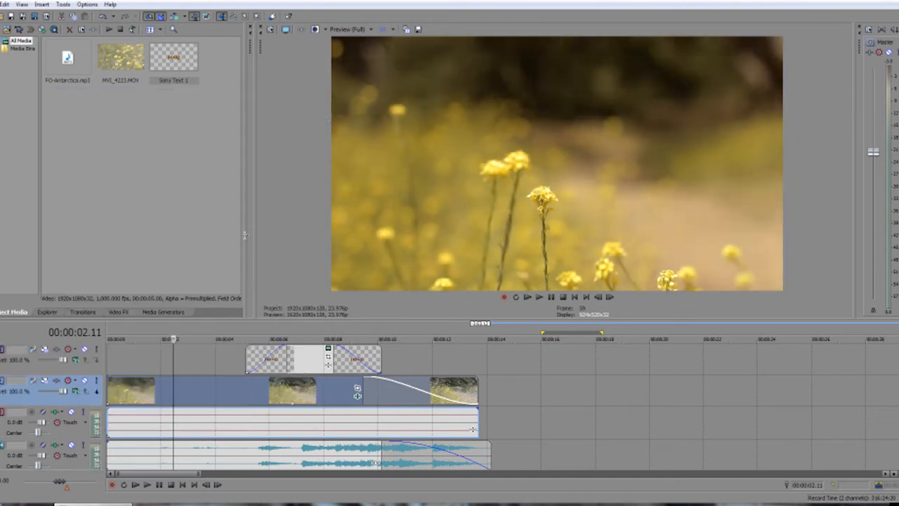
Play the edit from near the beginning of the timeline to check the graded footage
{"action": "left_click", "coordinate": [145, 359]}
{"action": "left_click", "coordinate": [120, 359]}
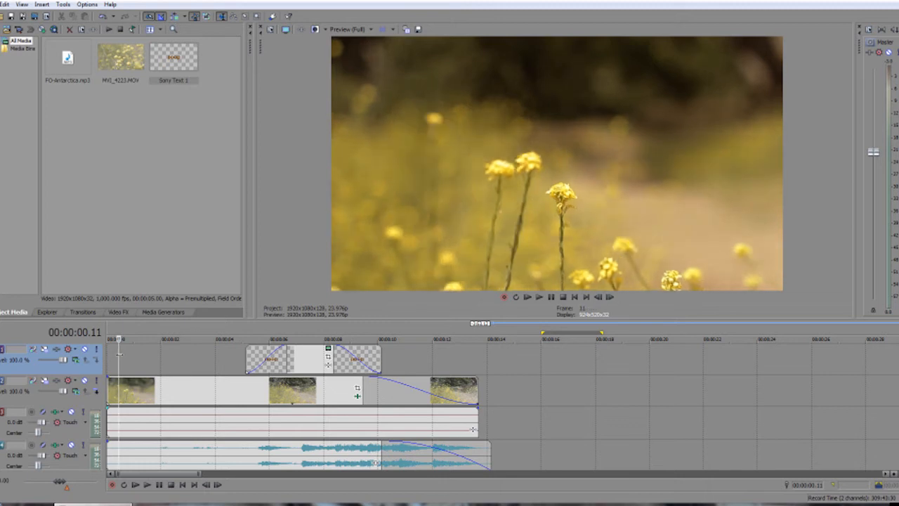
{"action": "key", "text": "space"}
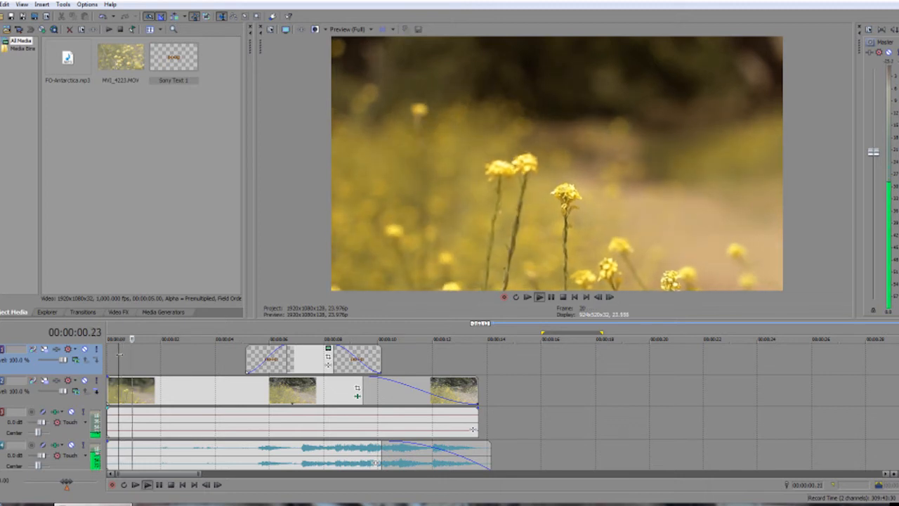
{"action": "key", "text": "space"}
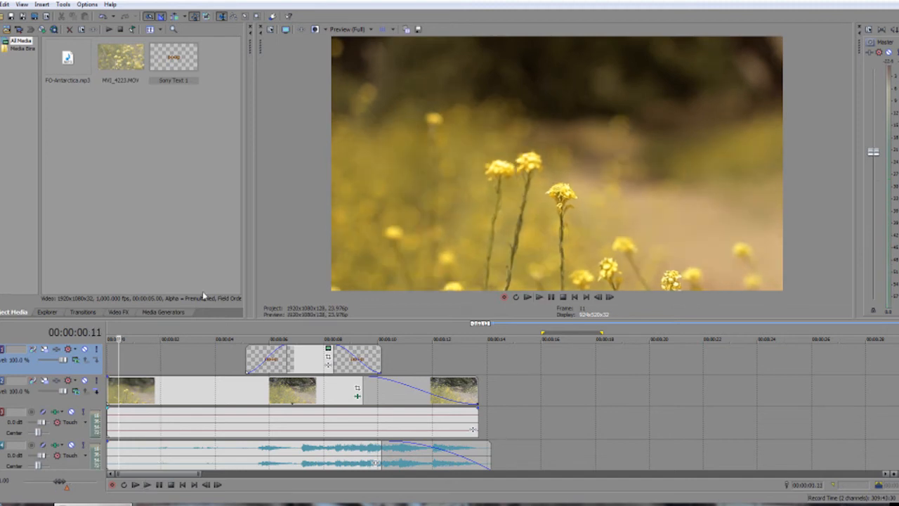
Set the video preview quality to Preview (Auto) and play the edit through to the title text
{"action": "left_click", "coordinate": [368, 29]}
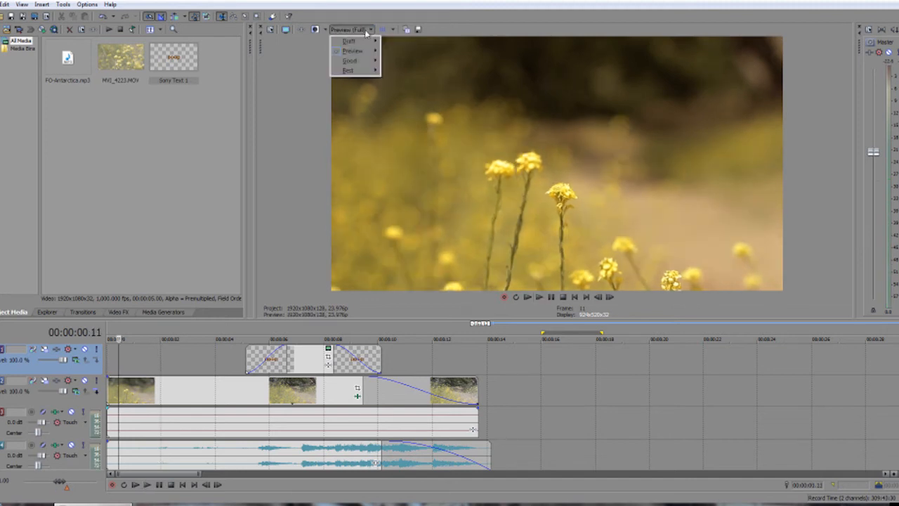
{"action": "mouse_move", "coordinate": [370, 52]}
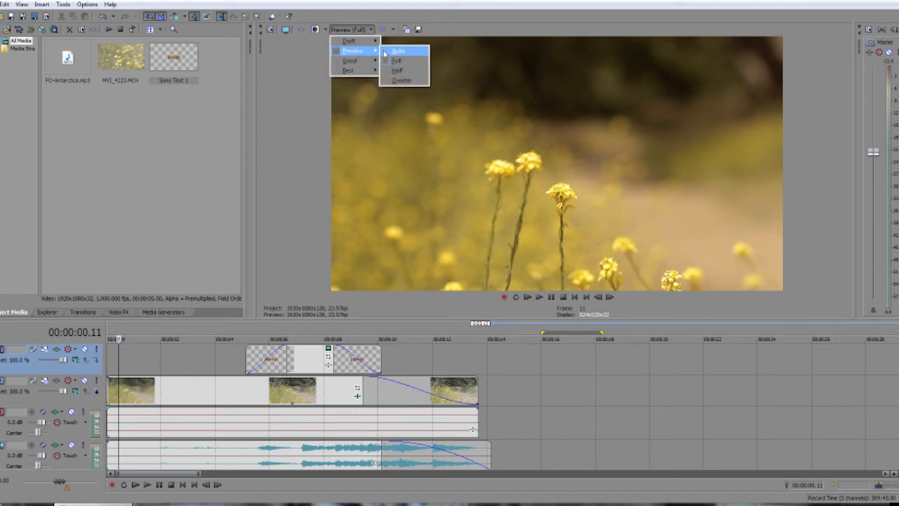
{"action": "left_click", "coordinate": [385, 53]}
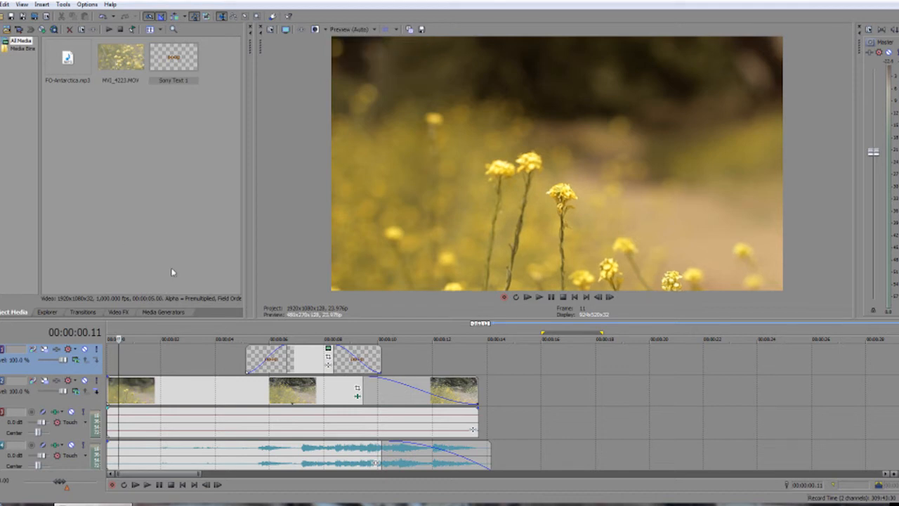
{"action": "left_click", "coordinate": [365, 30]}
{"action": "left_click", "coordinate": [391, 52]}
{"action": "key", "text": "space"}
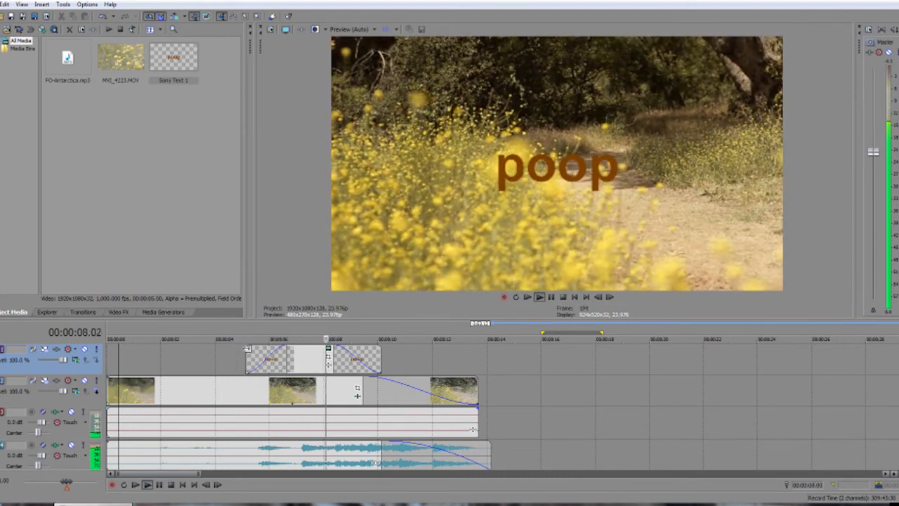
{"action": "key", "text": "space"}
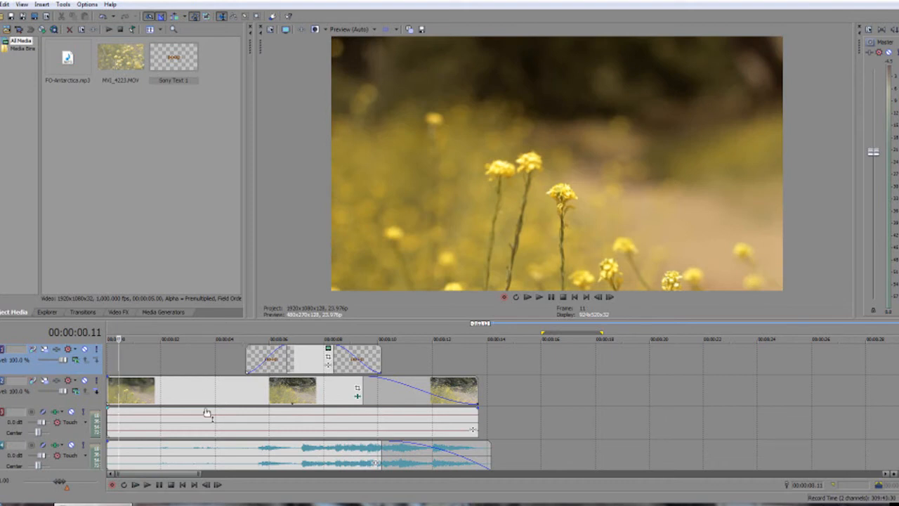
Insert a new video track above the title text track
{"action": "left_click", "coordinate": [110, 359]}
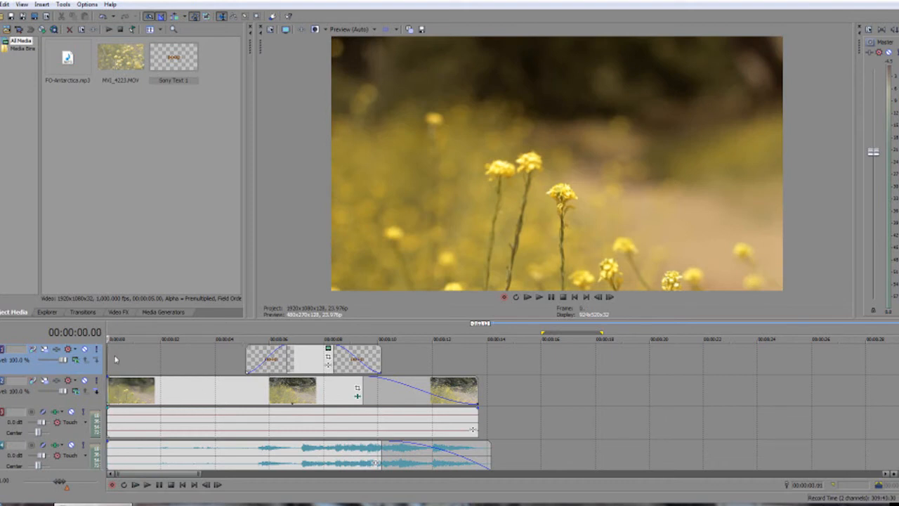
{"action": "left_click", "coordinate": [161, 363]}
{"action": "right_click", "coordinate": [410, 348]}
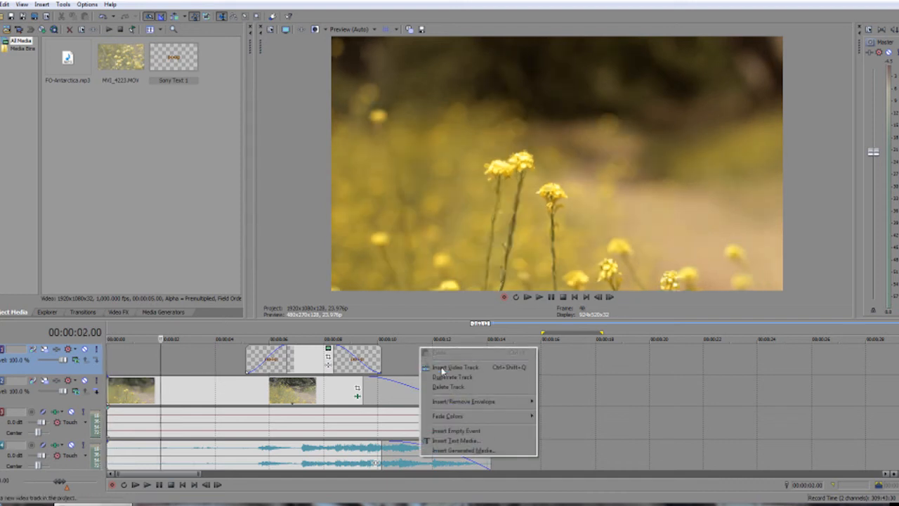
{"action": "left_click", "coordinate": [443, 369]}
Place purpleborder.png at the start of the new top track and extend it to the end of the video clip
{"action": "left_click", "coordinate": [108, 367]}
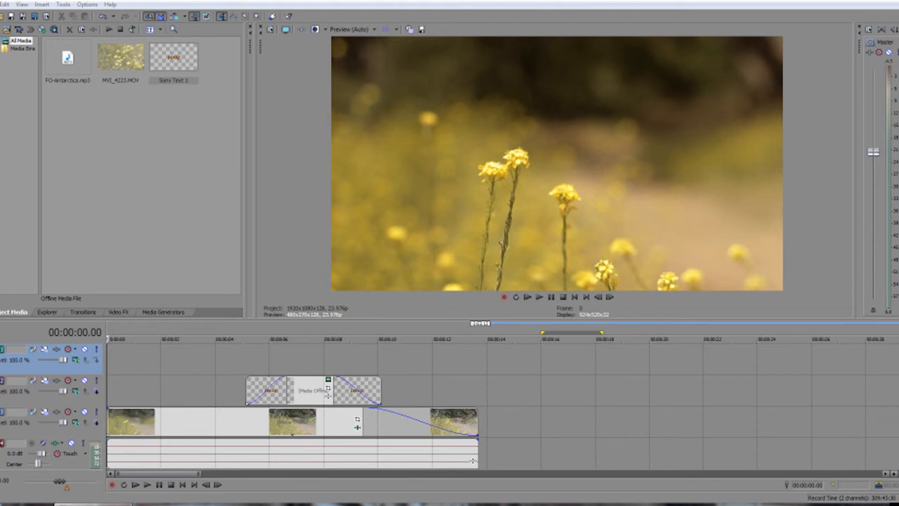
{"action": "left_click_drag", "start_coordinate": [111, 359], "coordinate": [173, 349]}
{"action": "left_click_drag", "start_coordinate": [241, 360], "coordinate": [475, 358]}
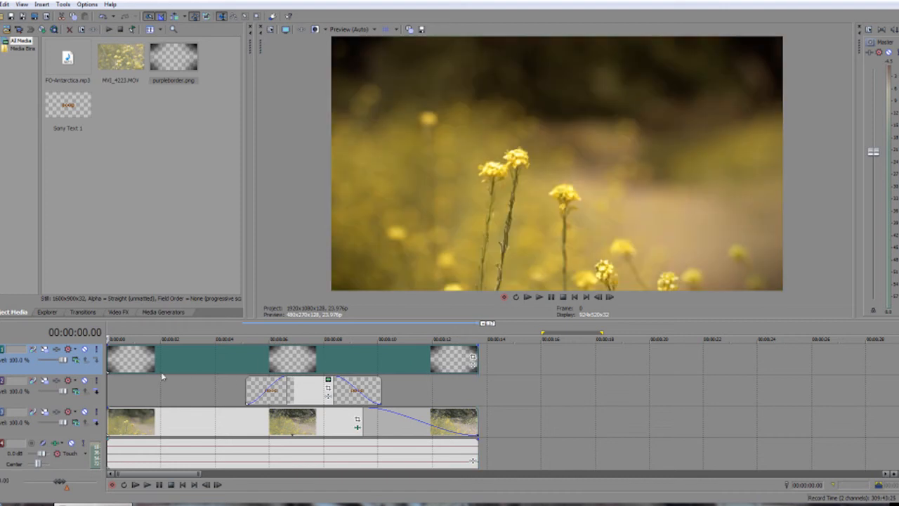
Lower the opacity of the purpleborder.png event somewhat and play the edit from the start
{"action": "left_click", "coordinate": [125, 367]}
{"action": "left_click", "coordinate": [173, 353]}
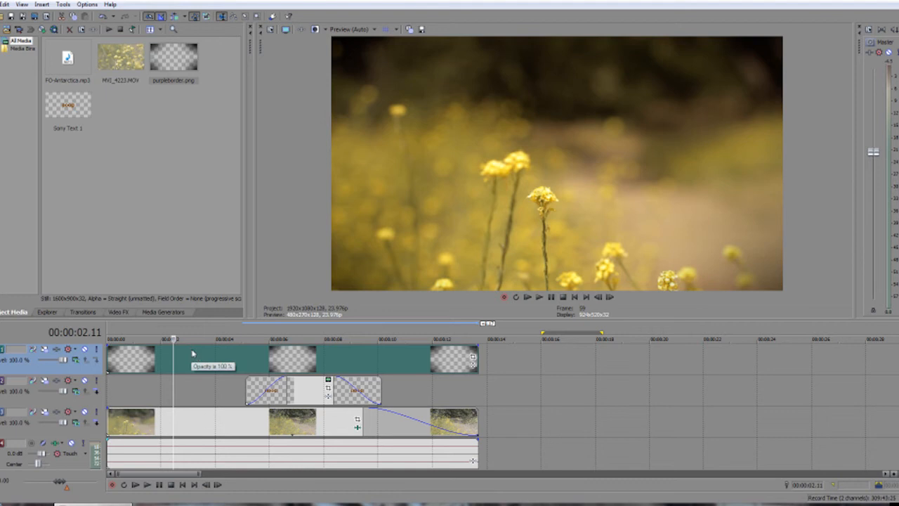
{"action": "mouse_move", "coordinate": [194, 351]}
{"action": "left_mouse_down"}
{"action": "mouse_move", "coordinate": [193, 391]}
{"action": "mouse_move", "coordinate": [196, 340]}
{"action": "mouse_move", "coordinate": [191, 359]}
{"action": "left_mouse_up"}
{"action": "left_click", "coordinate": [183, 485]}
{"action": "key", "text": "space"}
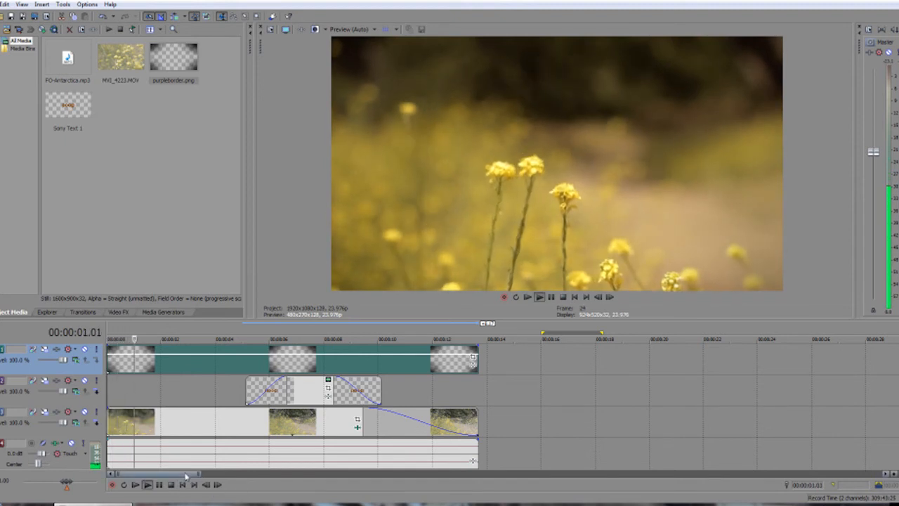
{"action": "key", "text": "space"}
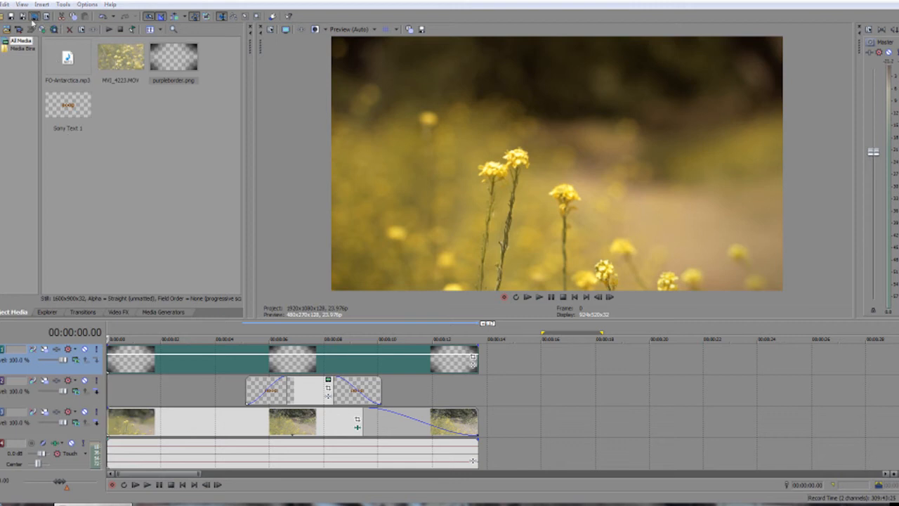
Set up the project render as Windows Media Video V11 (*.wmv) with the BEST - 8 Mbps HD 1080 24fps template
{"action": "left_click", "coordinate": [34, 15]}
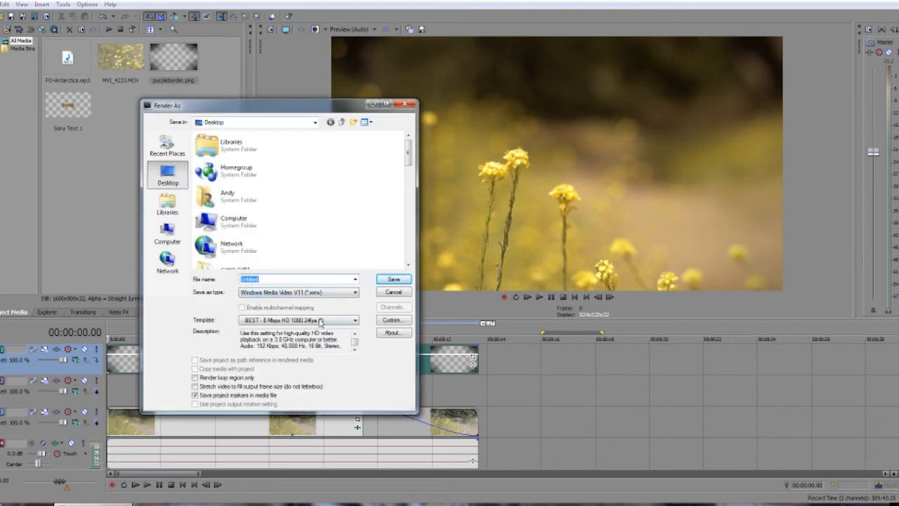
{"action": "left_click", "coordinate": [320, 294]}
{"action": "left_click", "coordinate": [319, 294]}
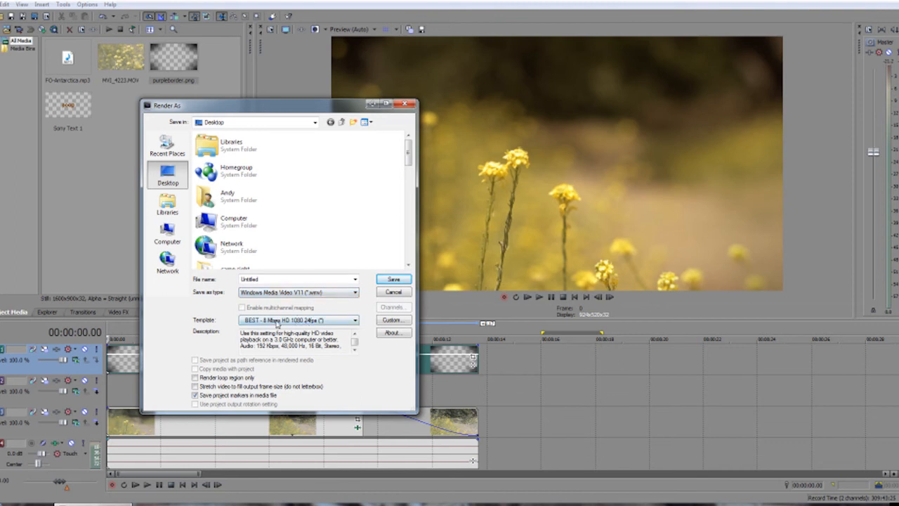
{"action": "left_click", "coordinate": [281, 323]}
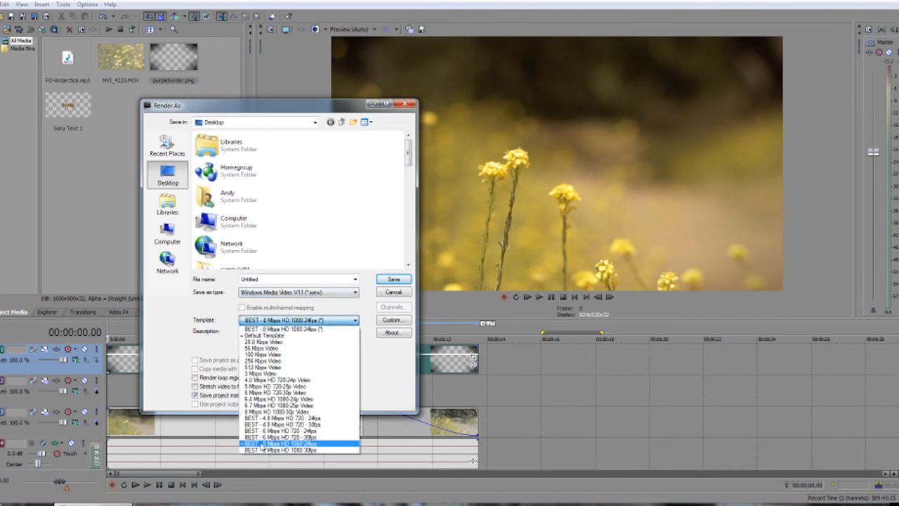
{"action": "left_click", "coordinate": [281, 443]}
Review the render template's custom video settings, including frame size, frame rate and smoothness, and accept them
{"action": "left_click", "coordinate": [390, 323]}
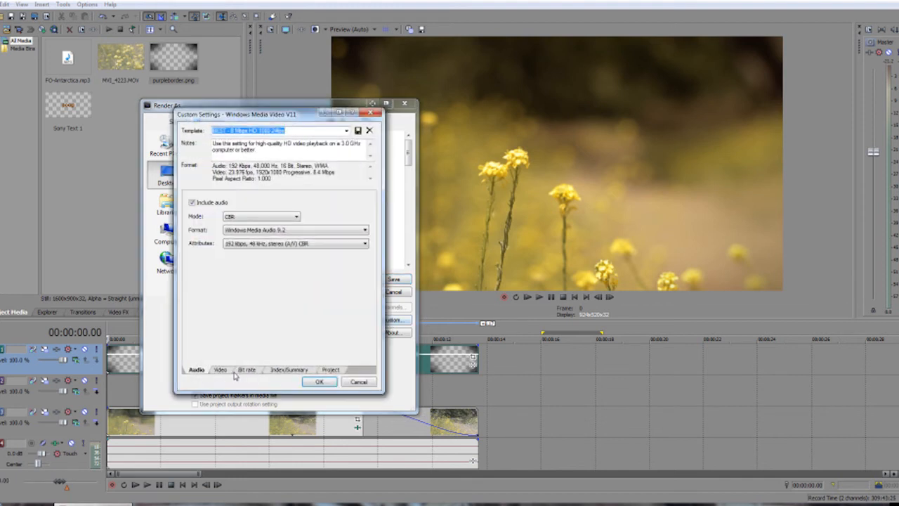
{"action": "left_click", "coordinate": [220, 370]}
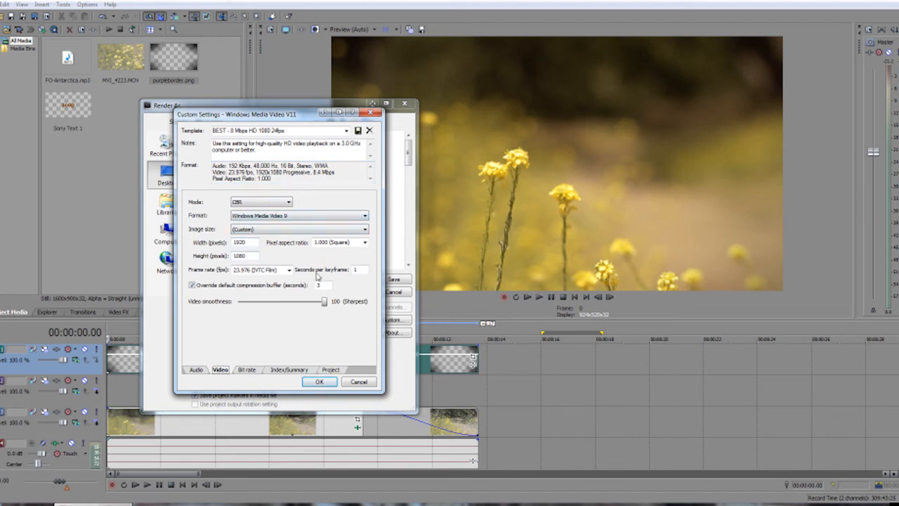
{"action": "left_click", "coordinate": [323, 383]}
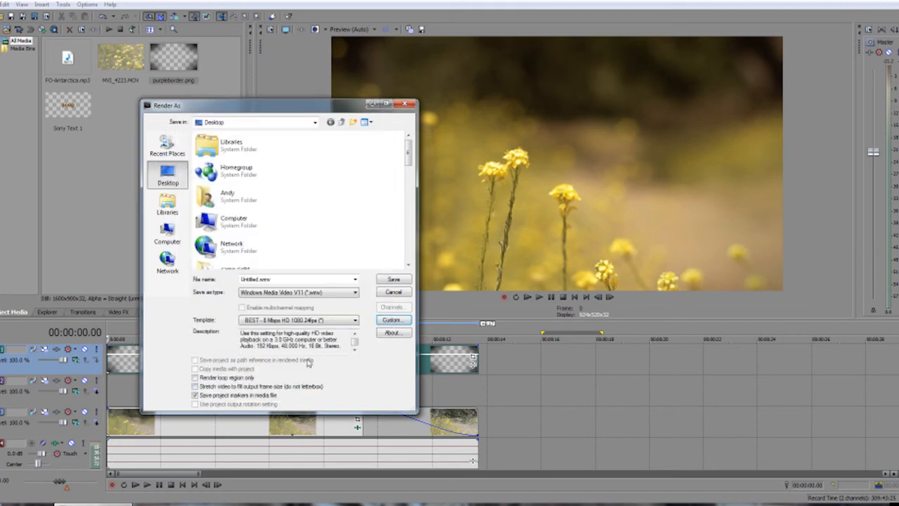
Name the render output file "pooptast" and start rendering the project
{"action": "double_click", "coordinate": [256, 280]}
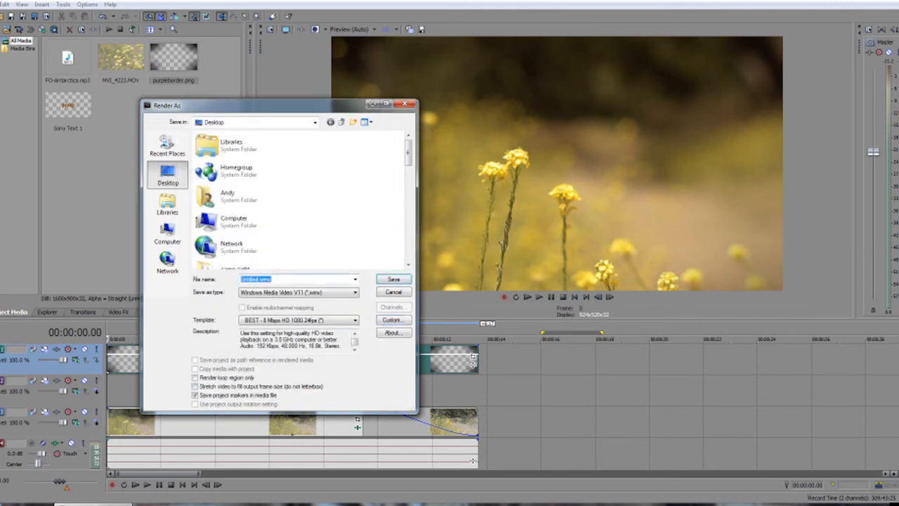
{"action": "type", "text": "pooptast"}
{"action": "left_click", "coordinate": [387, 280]}
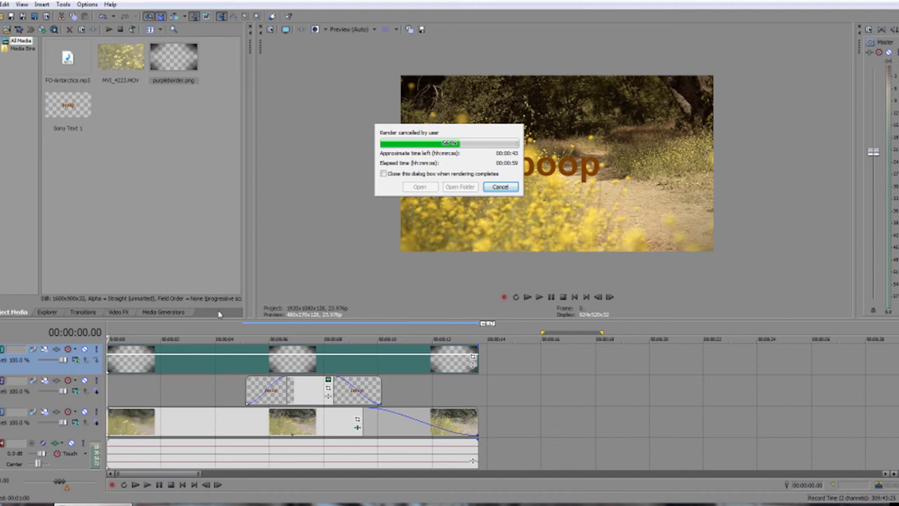
Place the playhead at 00:00:01.07 and play the edit briefly from there
{"action": "right_click", "coordinate": [177, 416]}
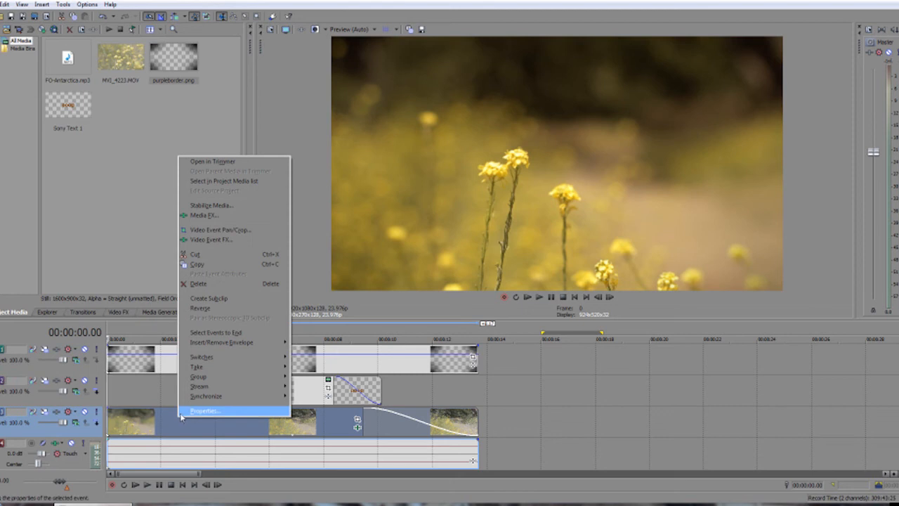
{"action": "left_click", "coordinate": [147, 398]}
{"action": "left_click", "coordinate": [189, 401]}
{"action": "left_click", "coordinate": [141, 406]}
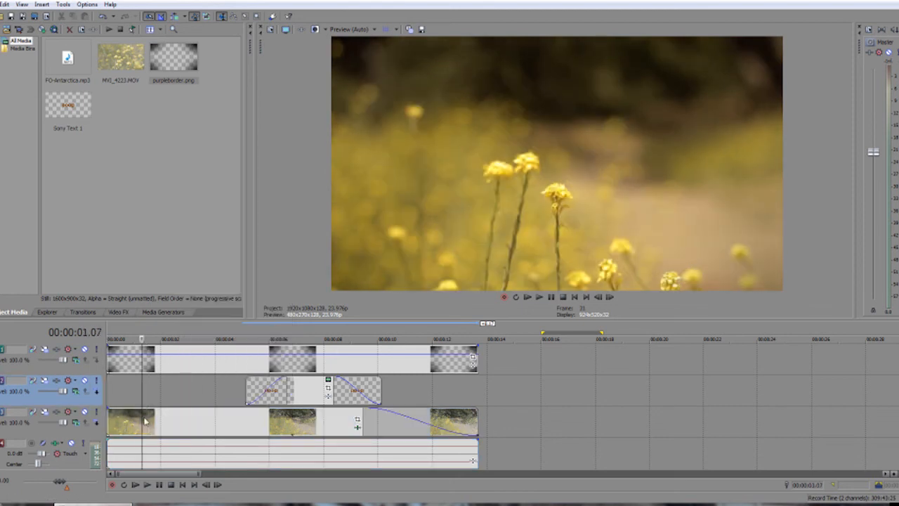
{"action": "key", "text": "space"}
{"action": "key", "text": "space"}
Set the video preview quality to Best (Full) and view the frame at 00:00:02.07
{"action": "left_click", "coordinate": [363, 32]}
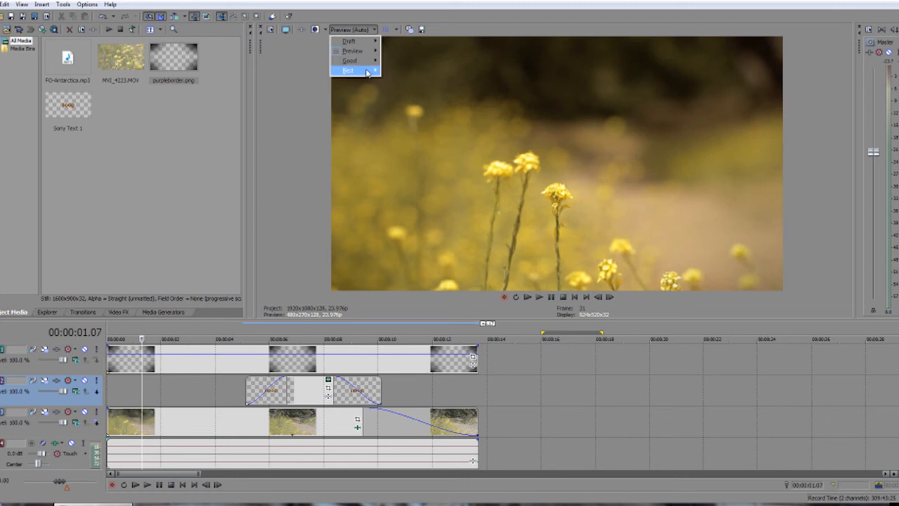
{"action": "mouse_move", "coordinate": [351, 70]}
{"action": "left_click", "coordinate": [401, 73]}
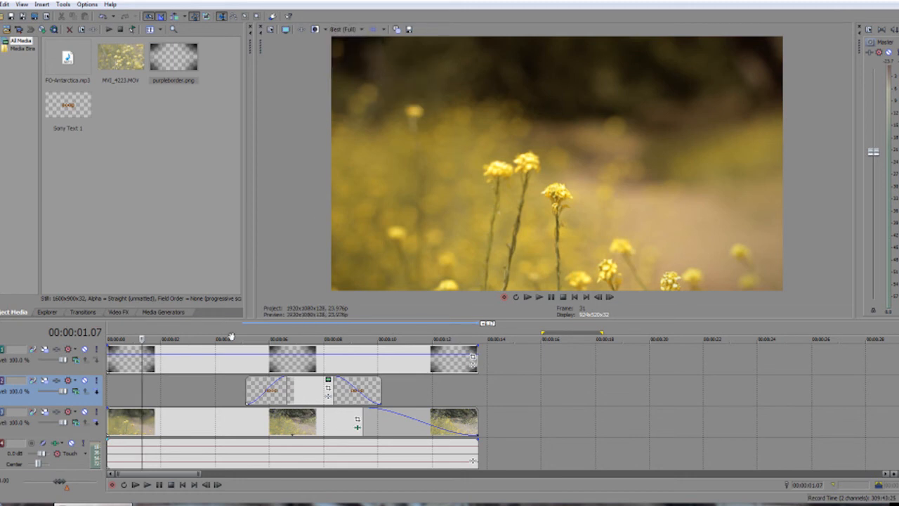
{"action": "left_click", "coordinate": [167, 393]}
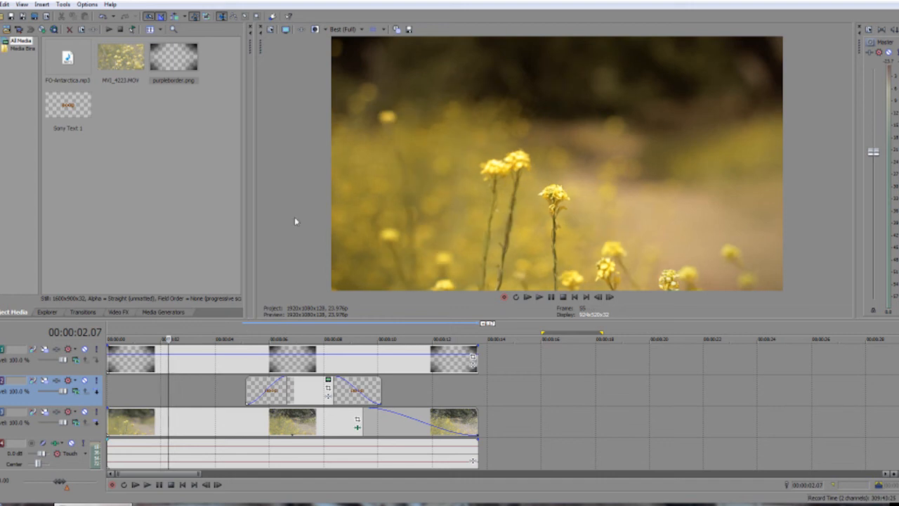
Return the video preview quality to Preview (Auto)
{"action": "left_click", "coordinate": [349, 32]}
{"action": "mouse_move", "coordinate": [355, 50]}
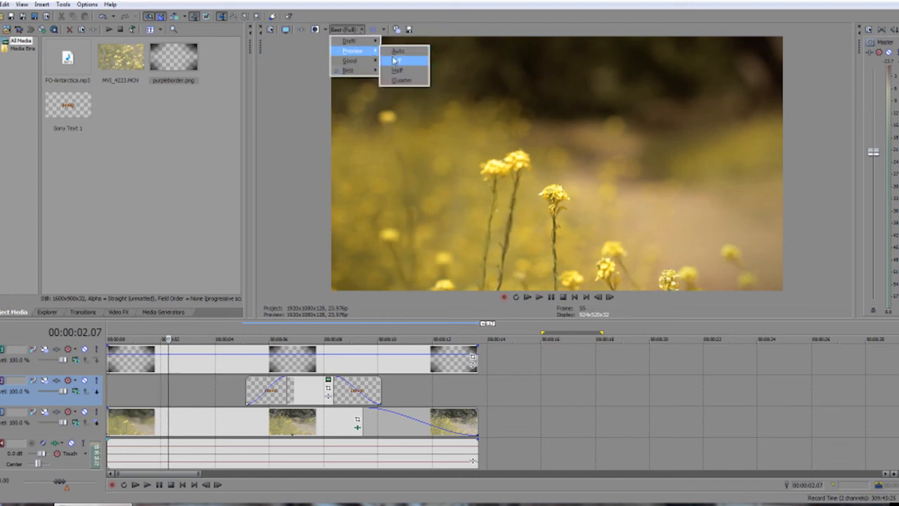
{"action": "left_click", "coordinate": [397, 51]}
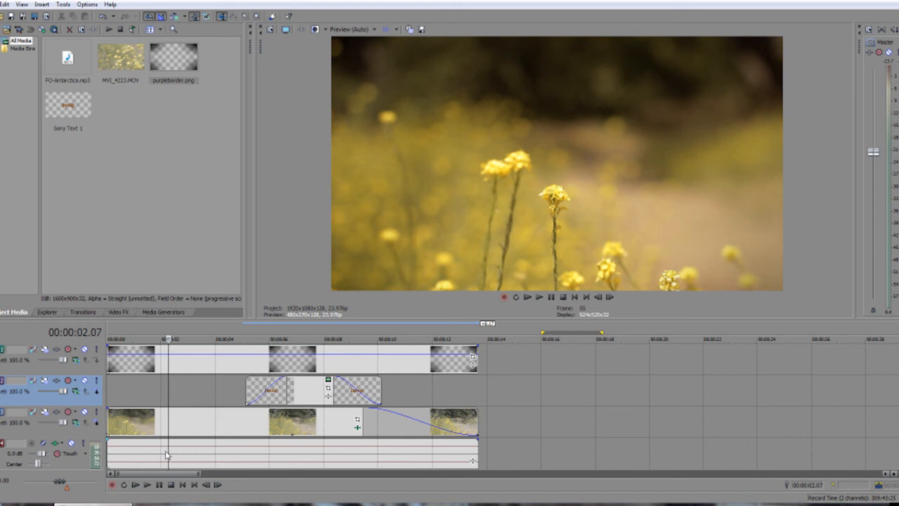
Set the MVI_4223 video event to Disable resample in its properties and accept the change
{"action": "left_click", "coordinate": [162, 429]}
{"action": "right_click", "coordinate": [162, 430]}
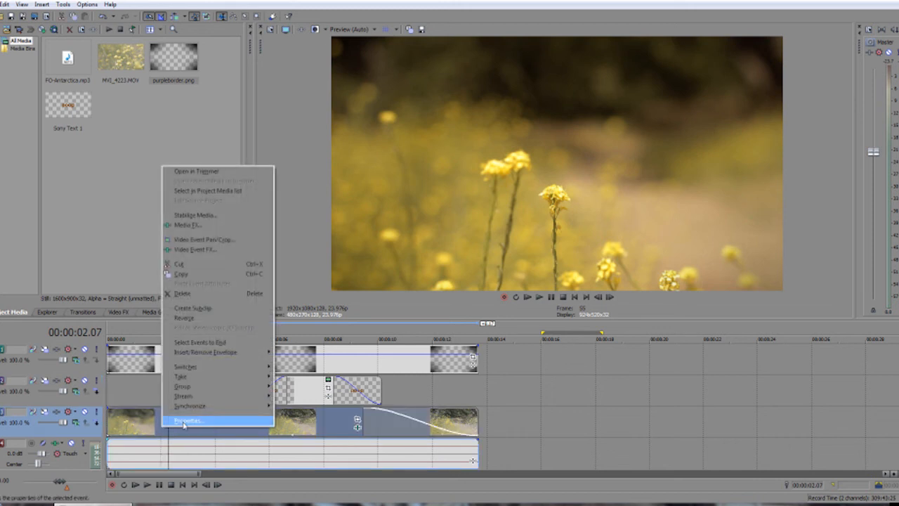
{"action": "left_click", "coordinate": [183, 424]}
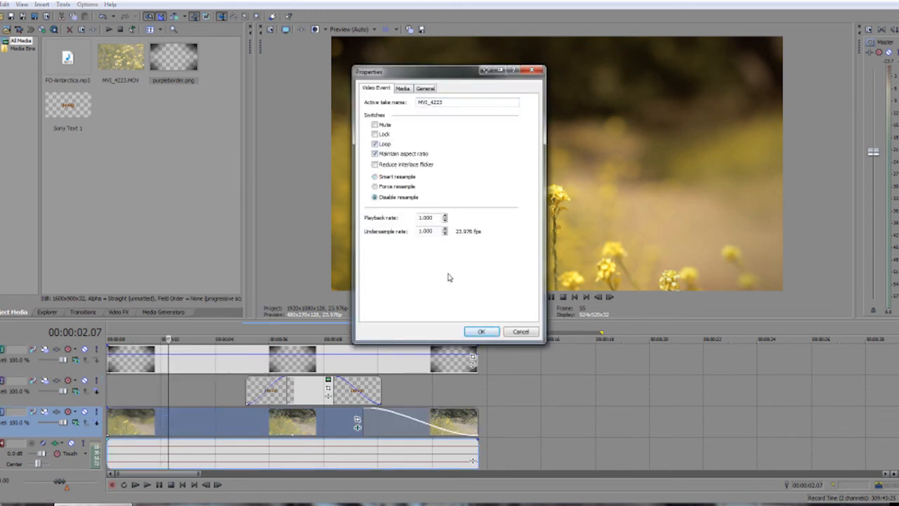
{"action": "left_click", "coordinate": [482, 332]}
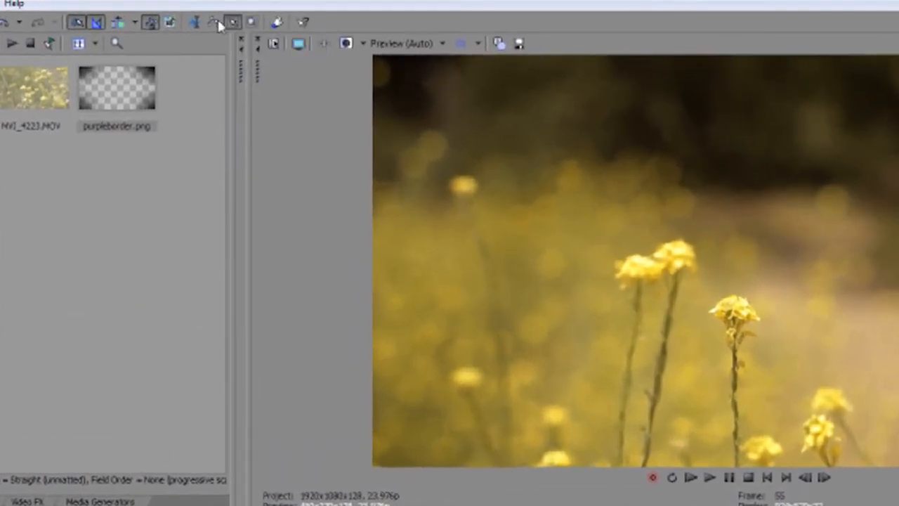
Select all timeline events with the Selection Edit Tool and apply the Disable Resample switch to them
{"action": "left_click", "coordinate": [195, 22]}
{"action": "left_click", "coordinate": [232, 22]}
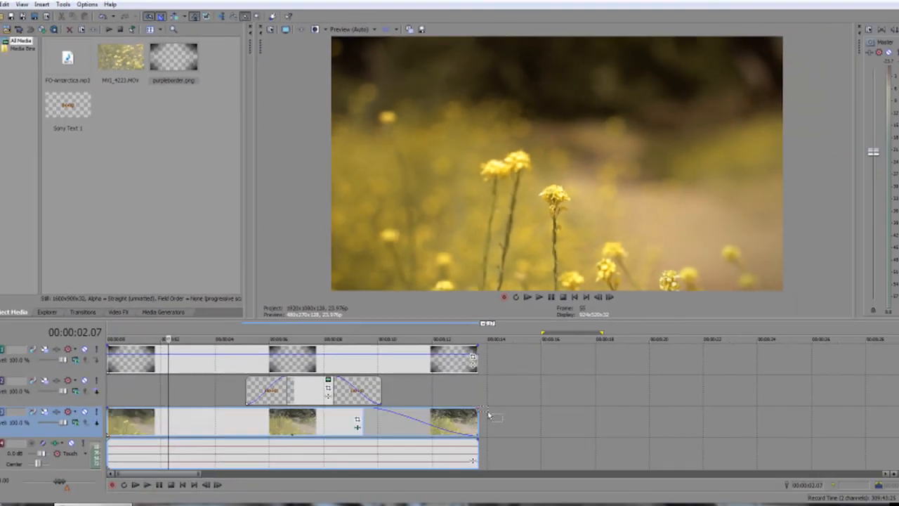
{"action": "left_click", "coordinate": [489, 415]}
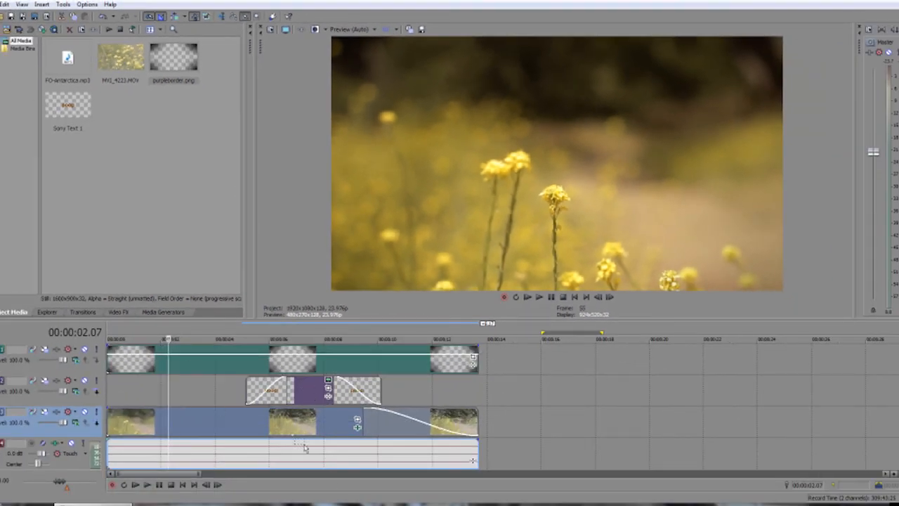
{"action": "left_click", "coordinate": [4, 5]}
{"action": "mouse_move", "coordinate": [119, 181]}
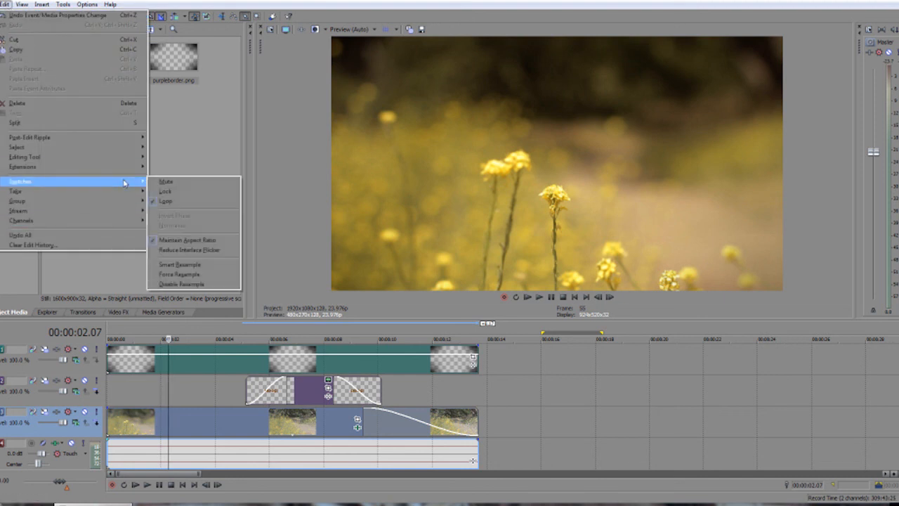
{"action": "left_click", "coordinate": [183, 284]}
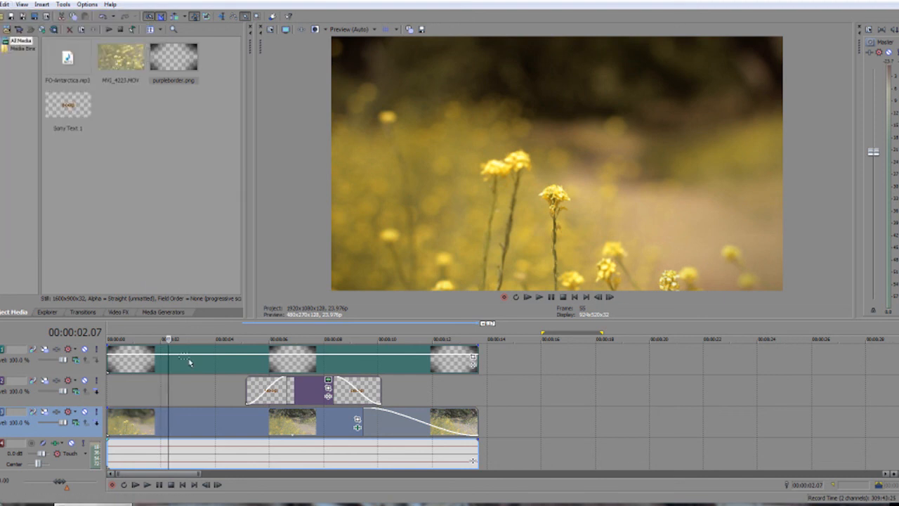
Clear the event selection by placing the playhead at 00:00:04.03, and render the project
{"action": "left_click", "coordinate": [218, 388]}
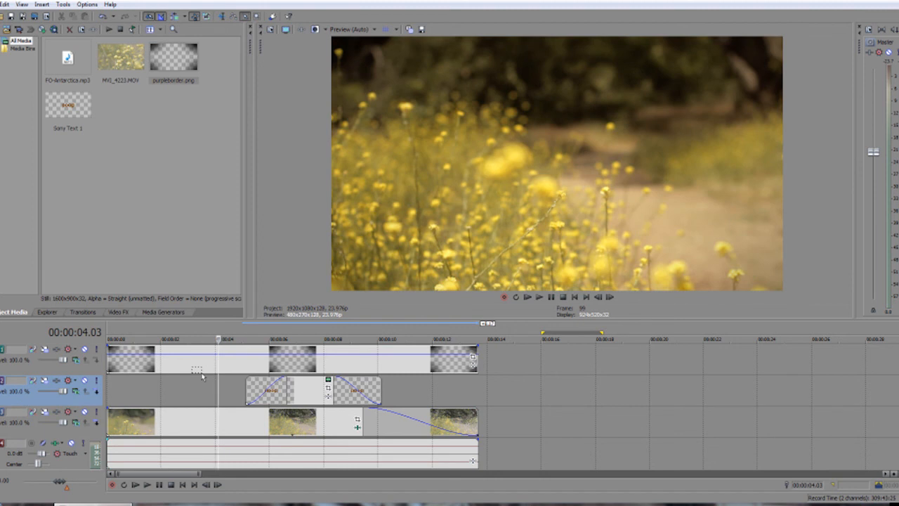
{"action": "left_click", "coordinate": [45, 16]}
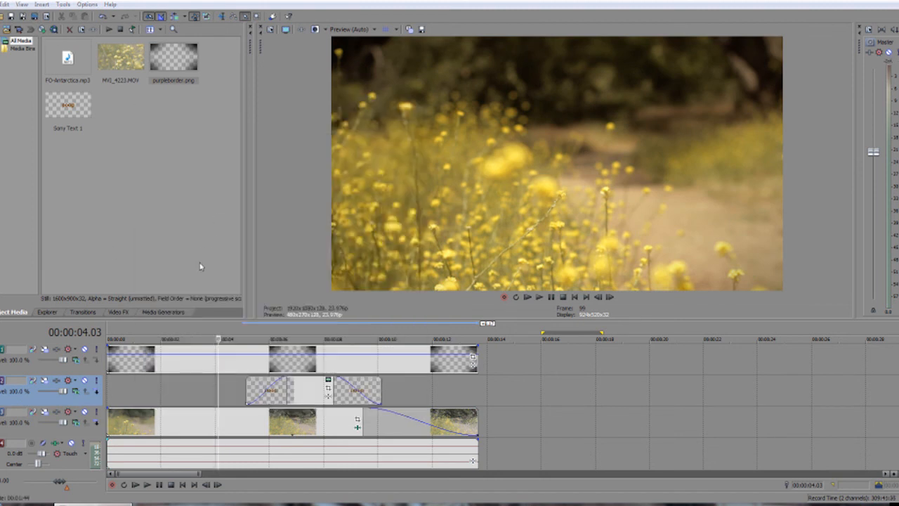